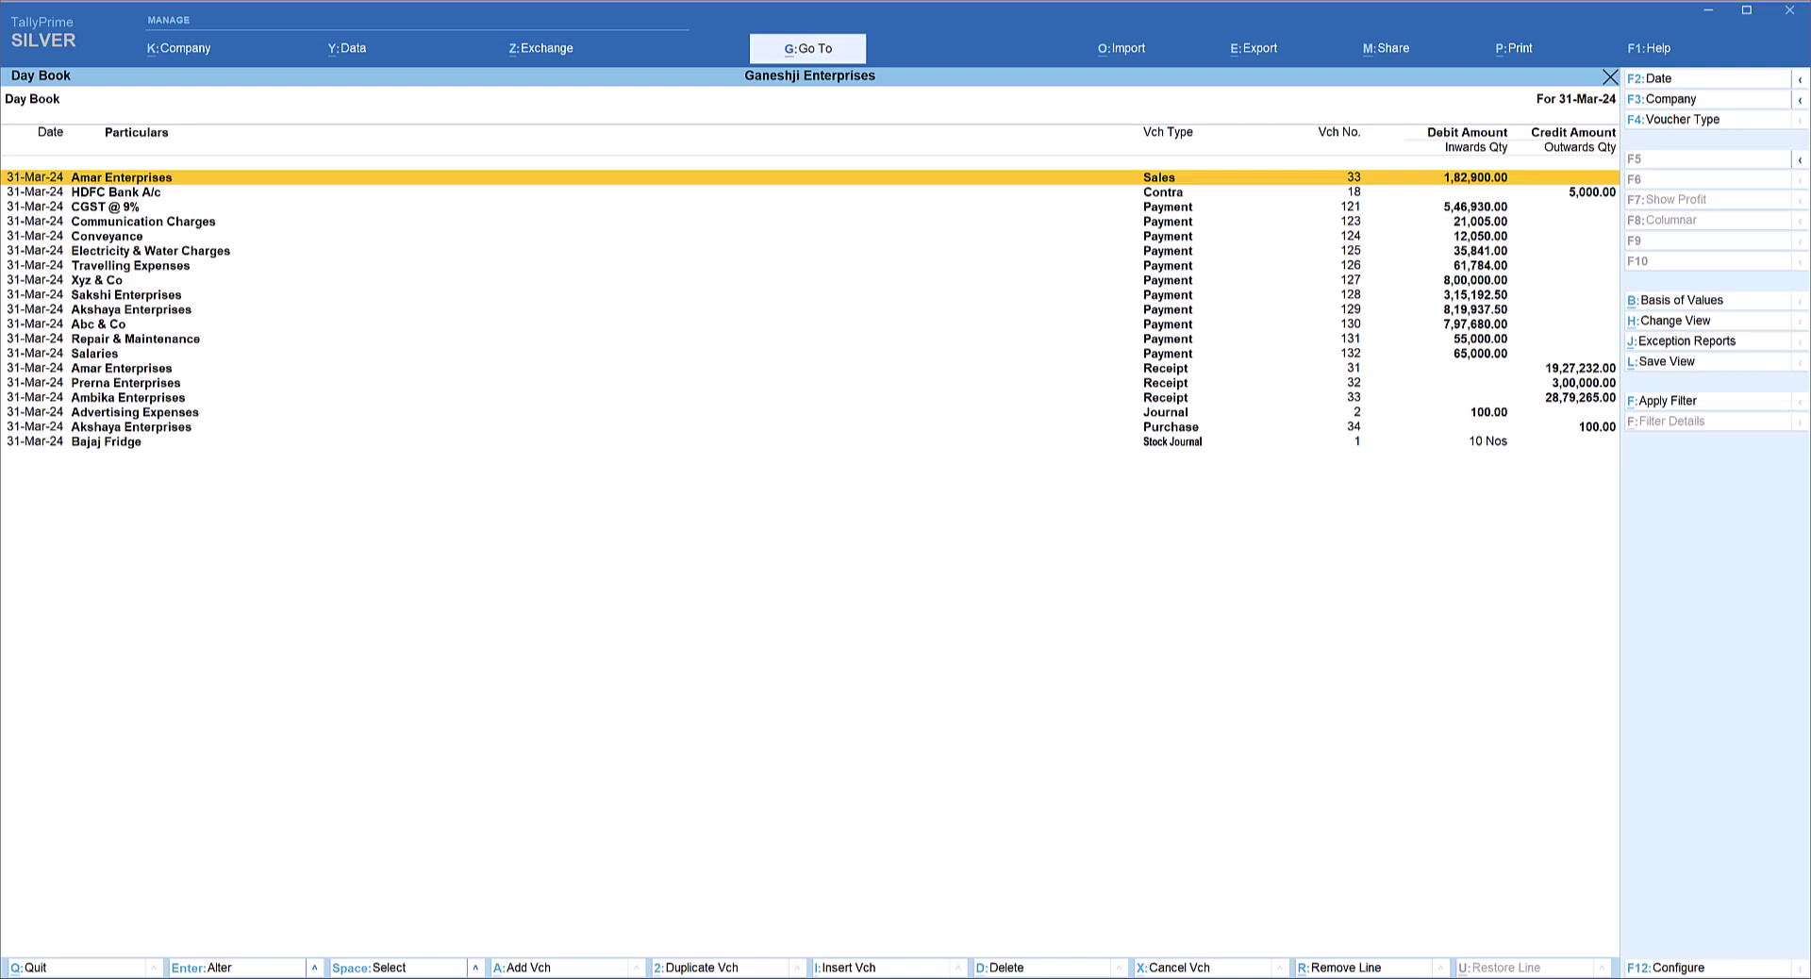
Set the Day Book period to 1-Apr-23 to 31-Mar-24 and go to its first entry
key("F2")
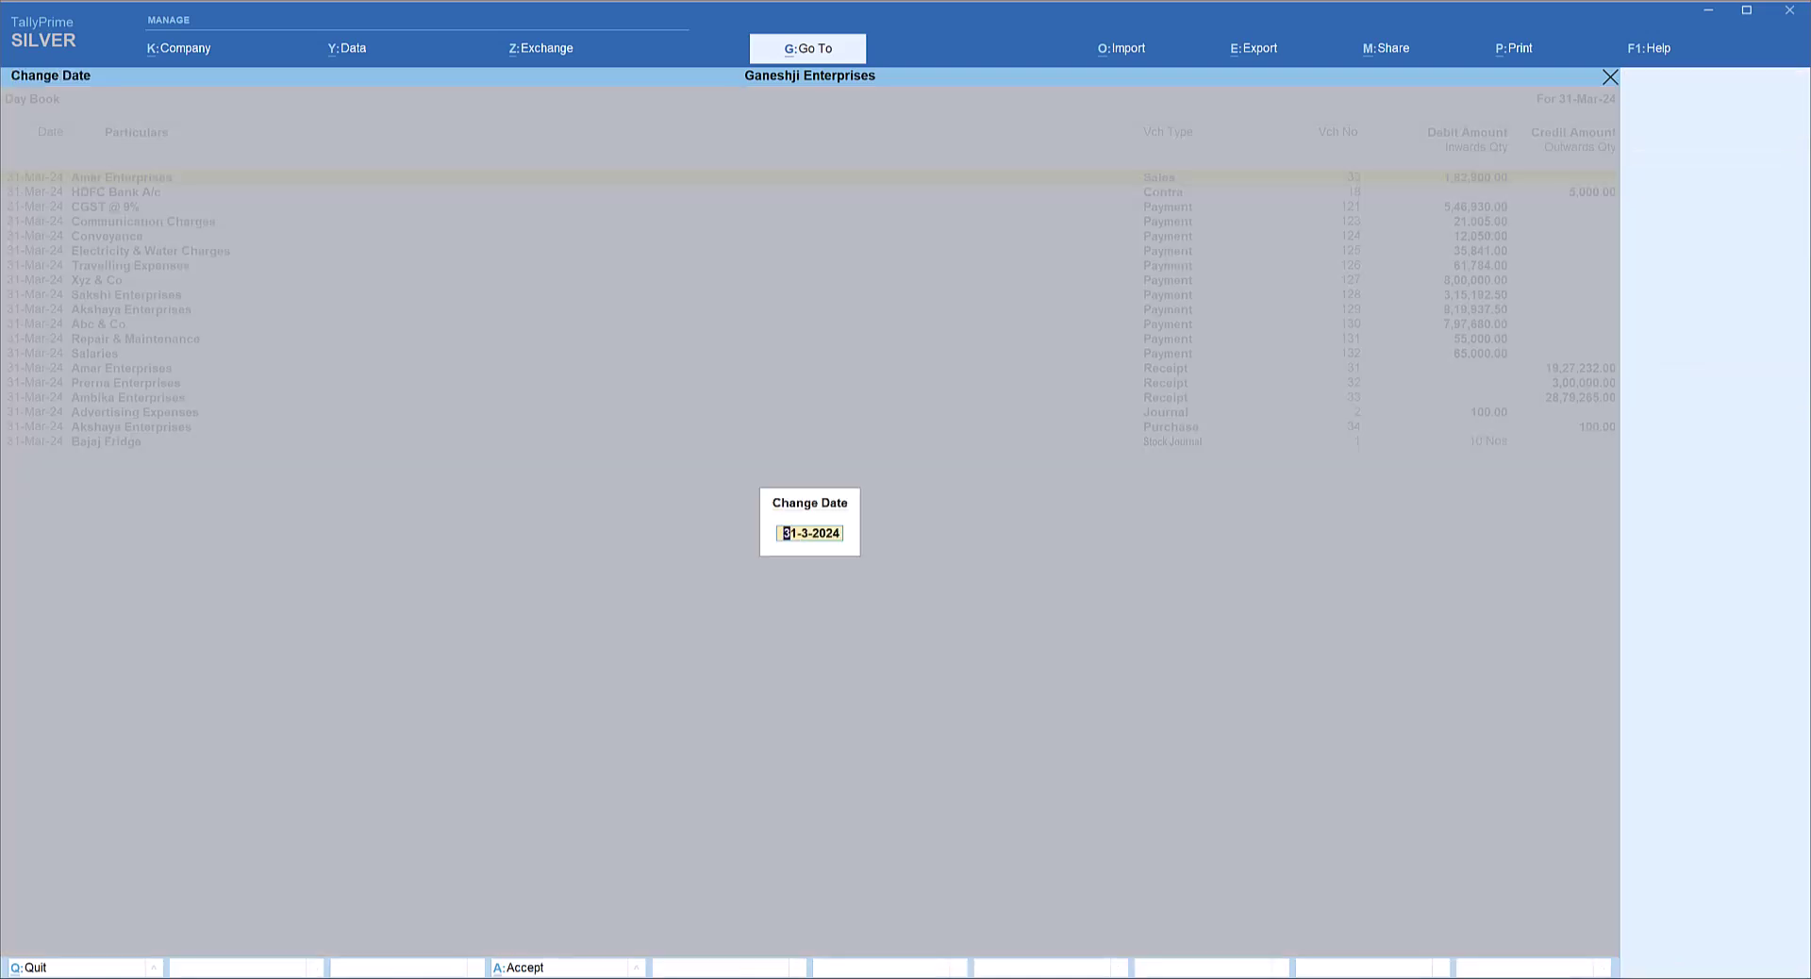
key("BackSpace")
key("Return")
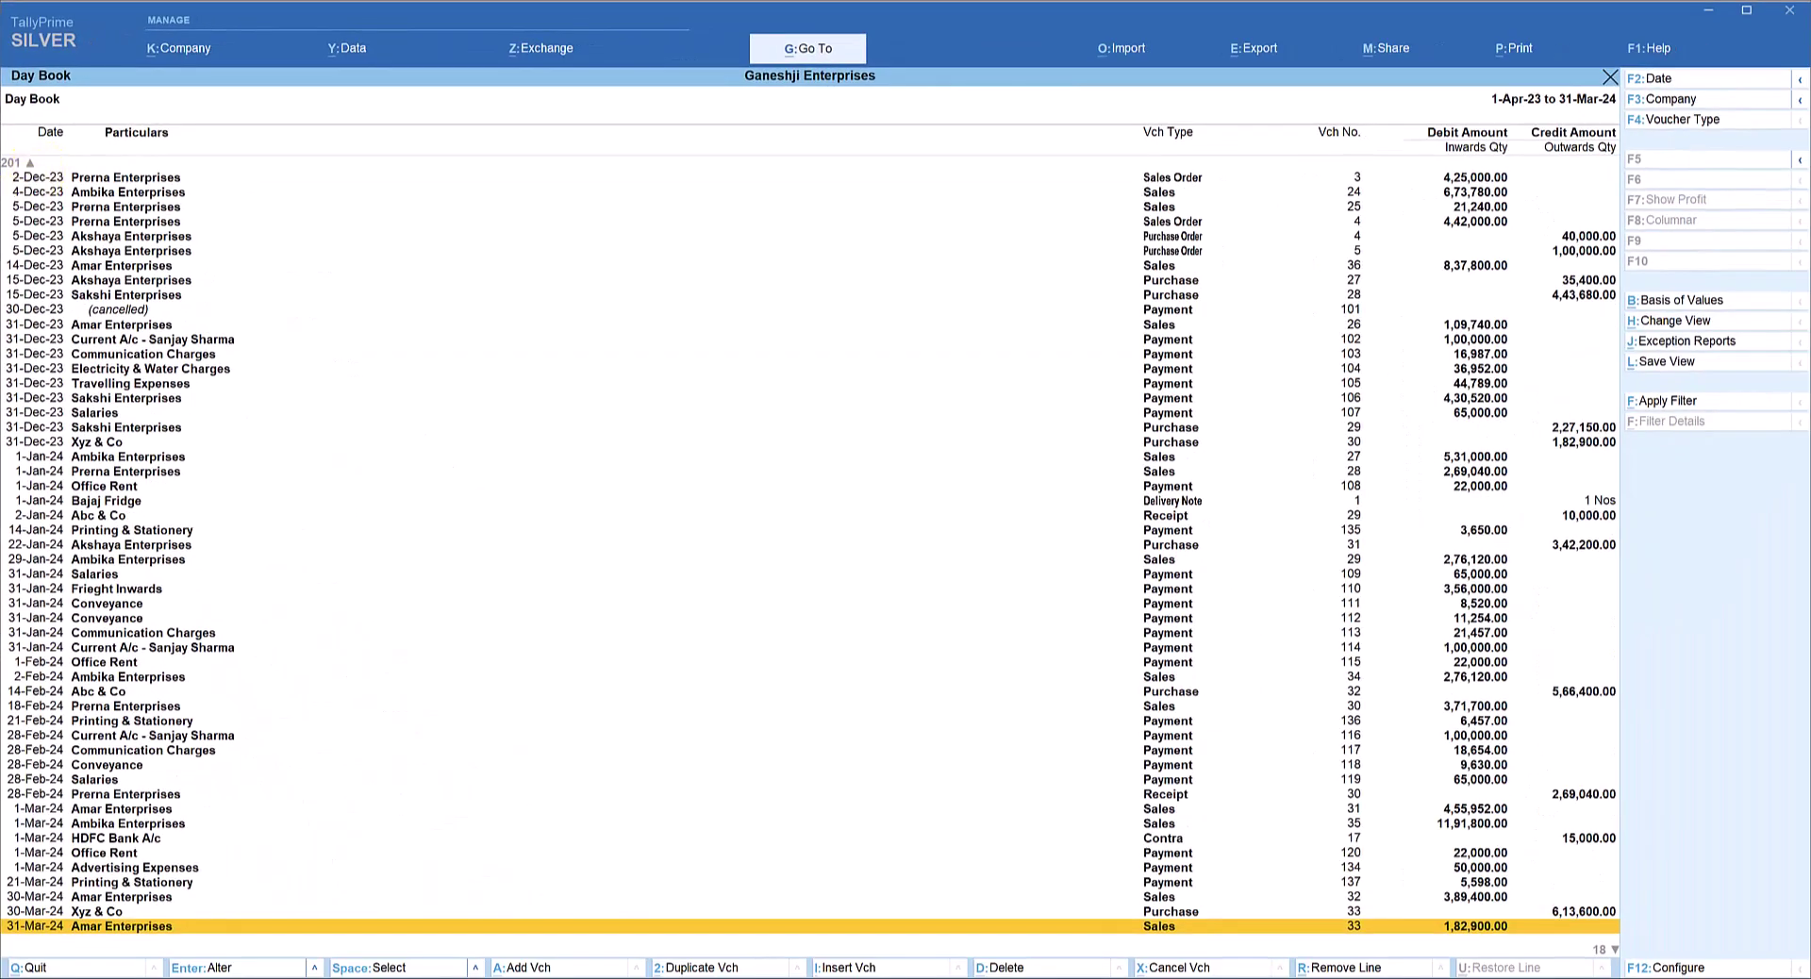
key("ctrl+Home")
key("ctrl")
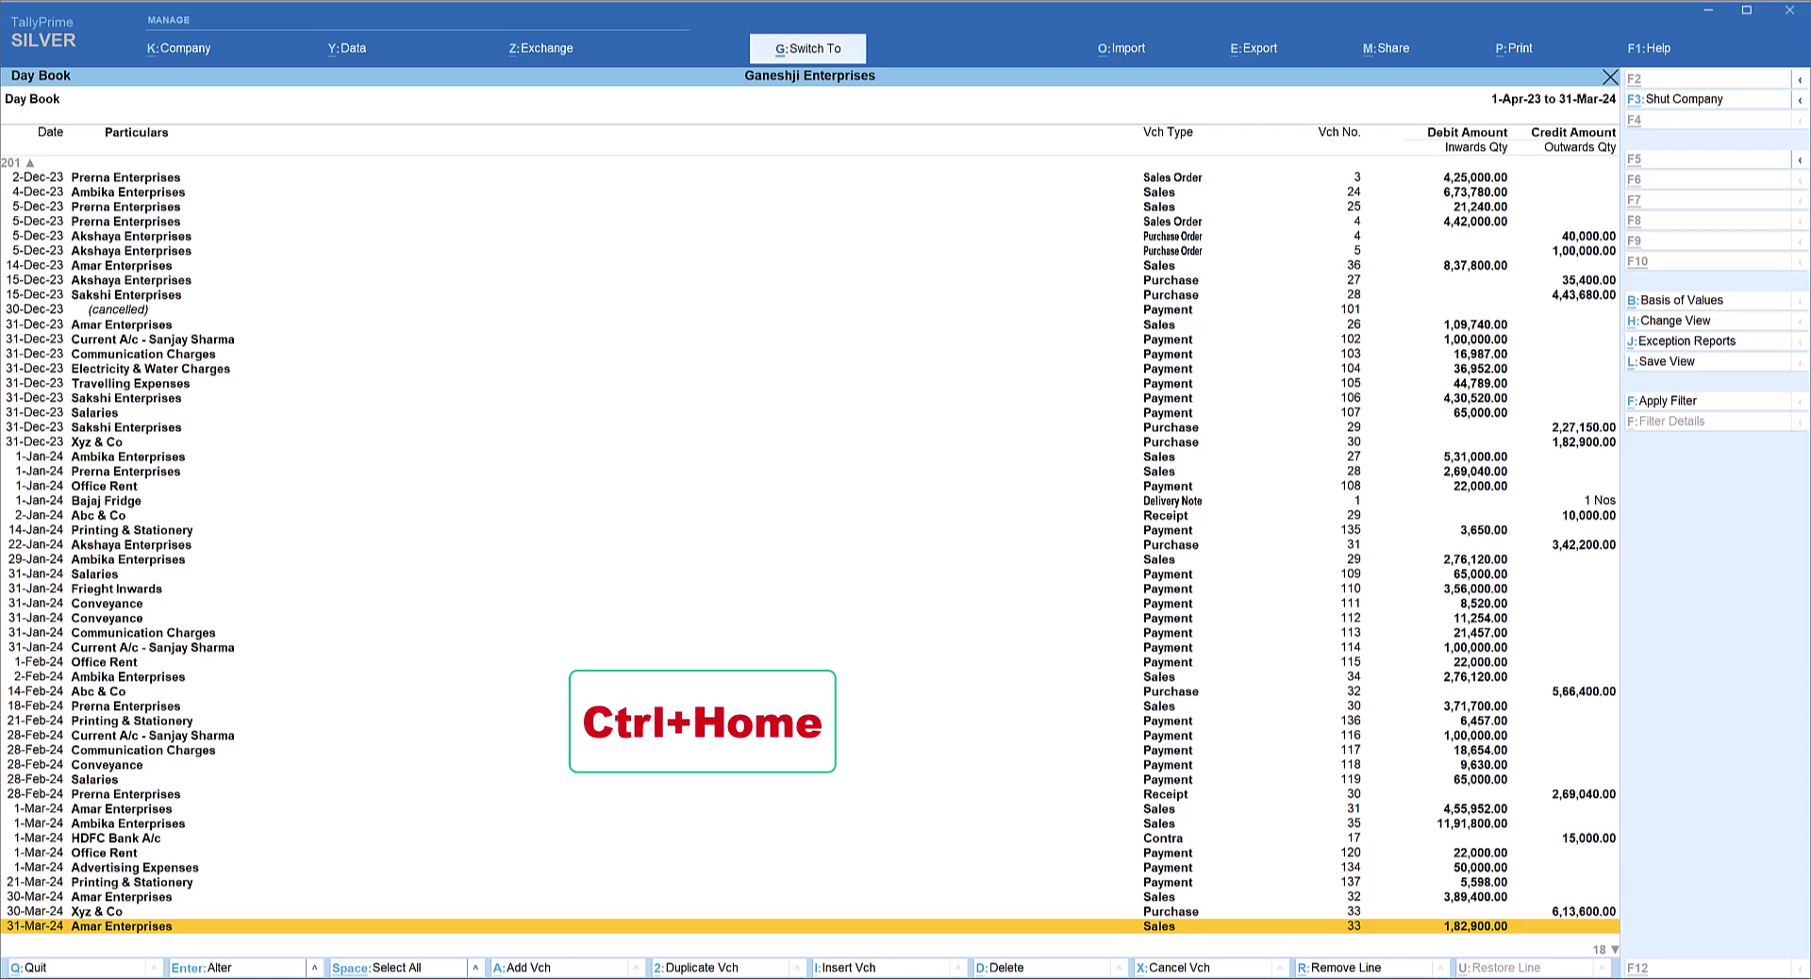
key("ctrl+Home")
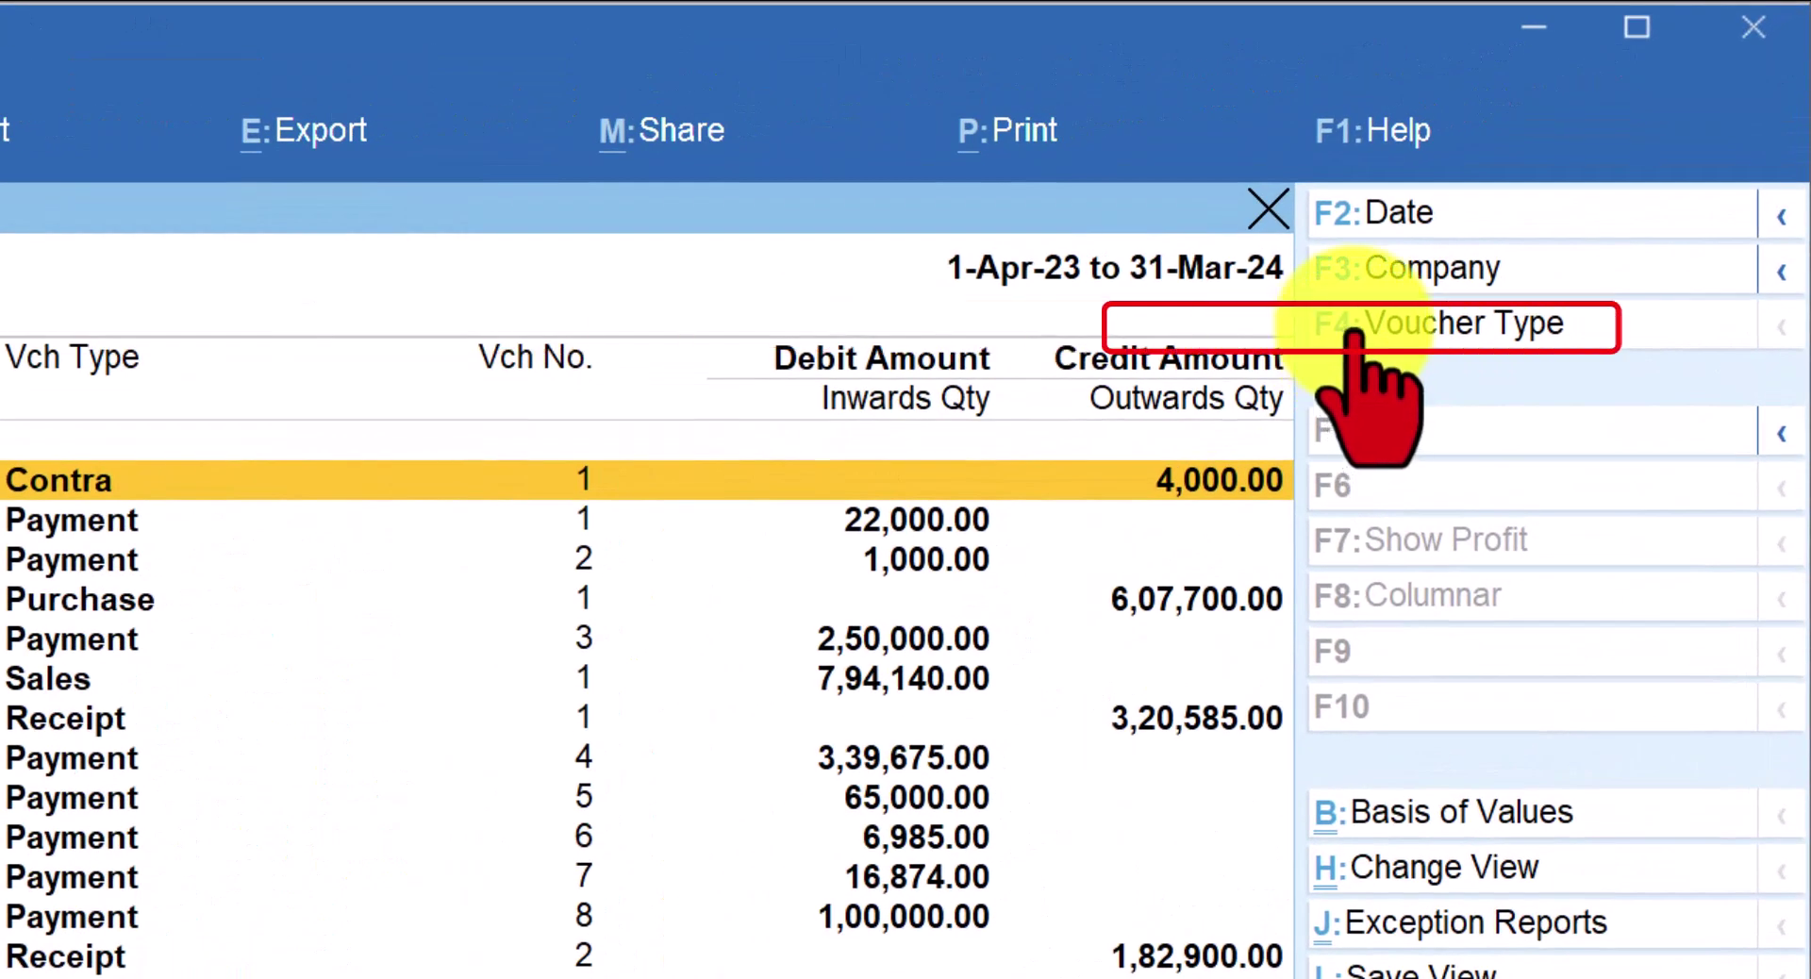
Filter the Day Book by voucher type to list only Sales vouchers
left_click(1356, 332)
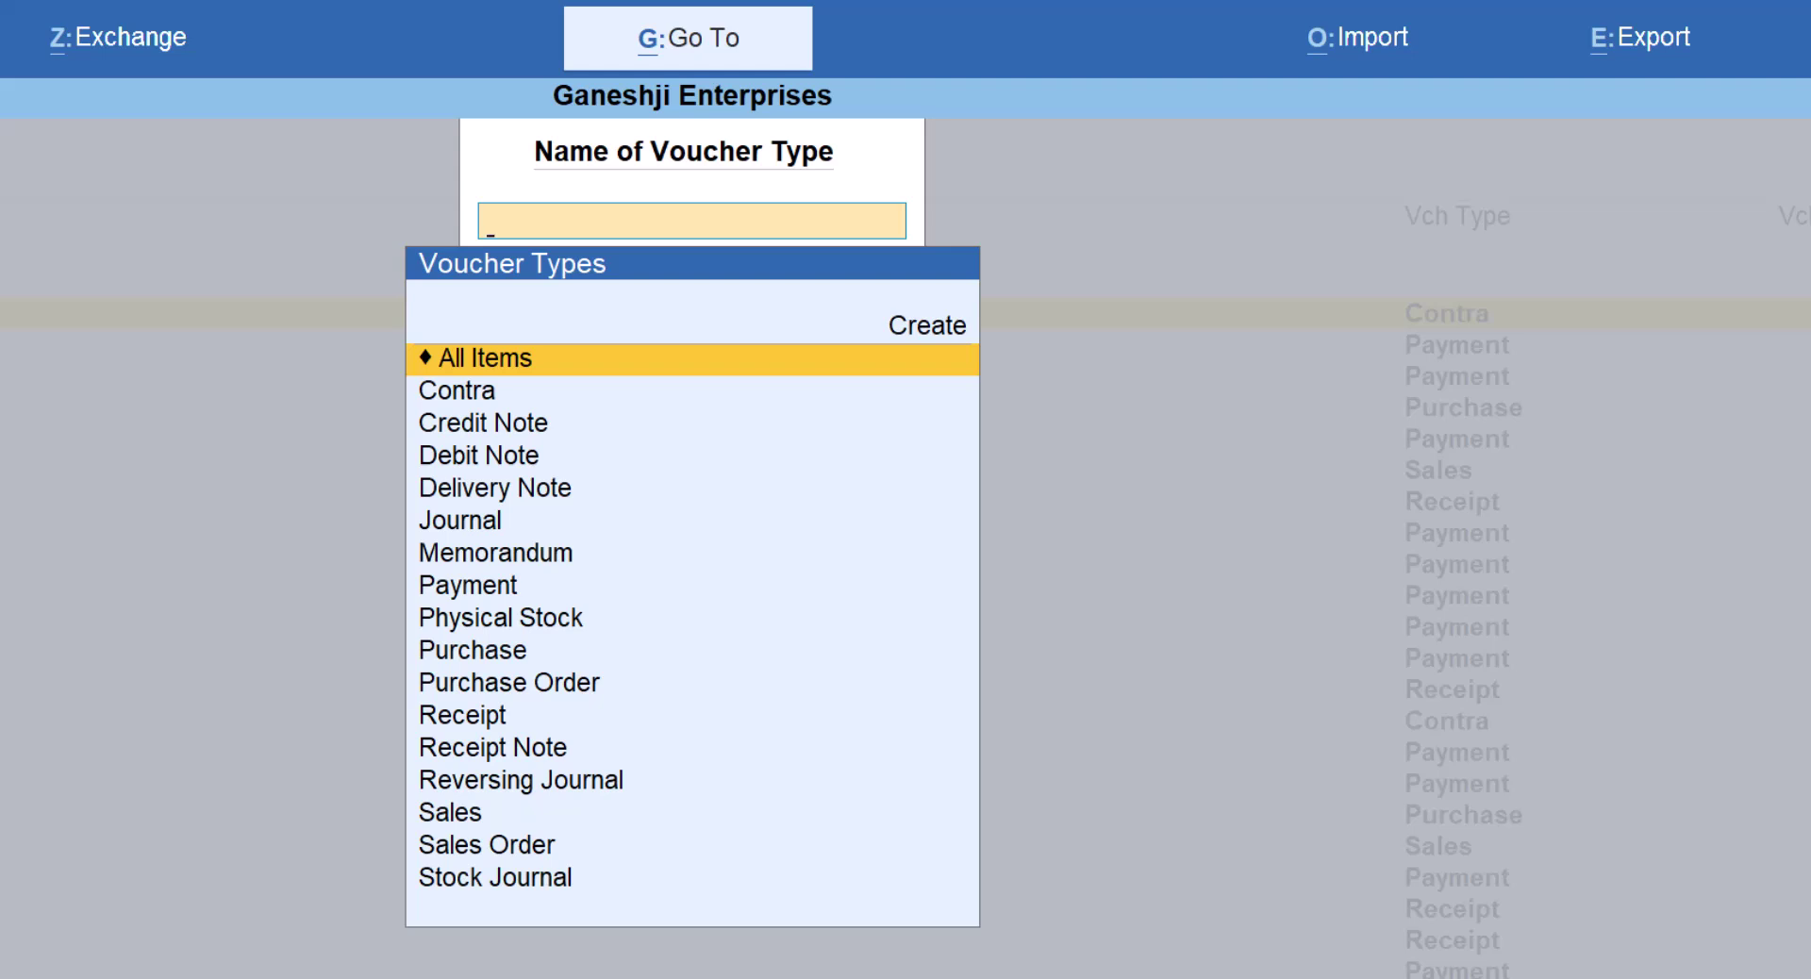
key("Down")
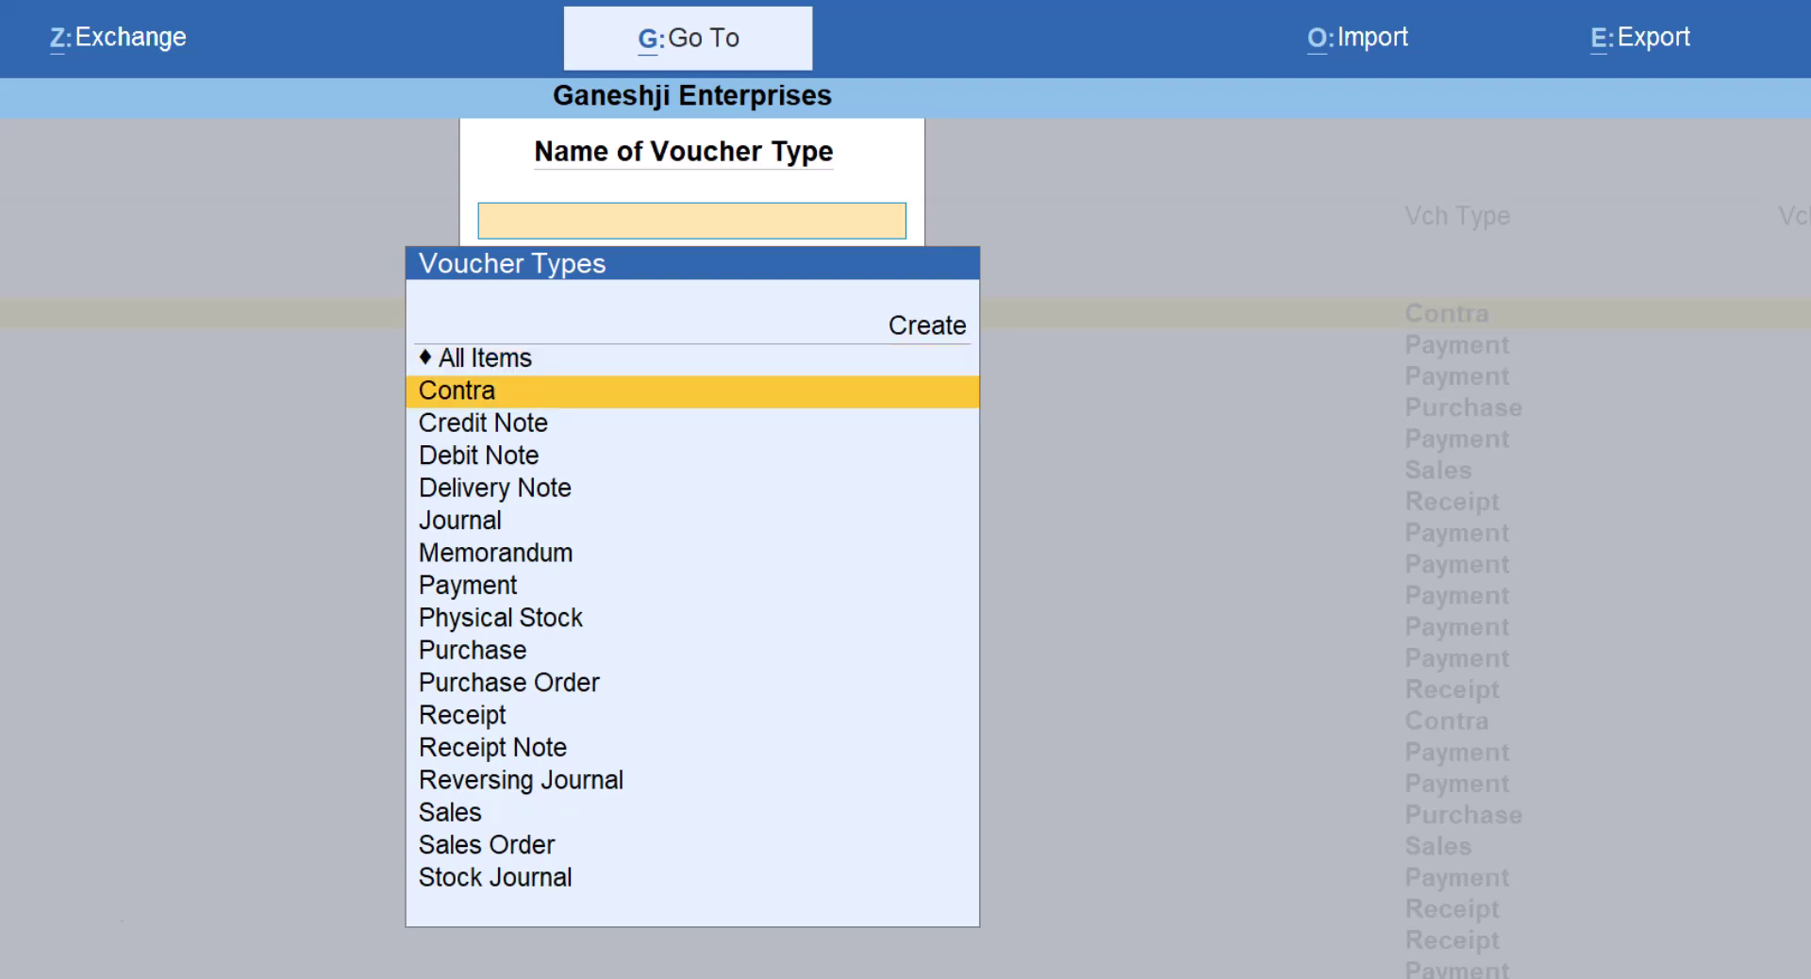
left_click(474, 812)
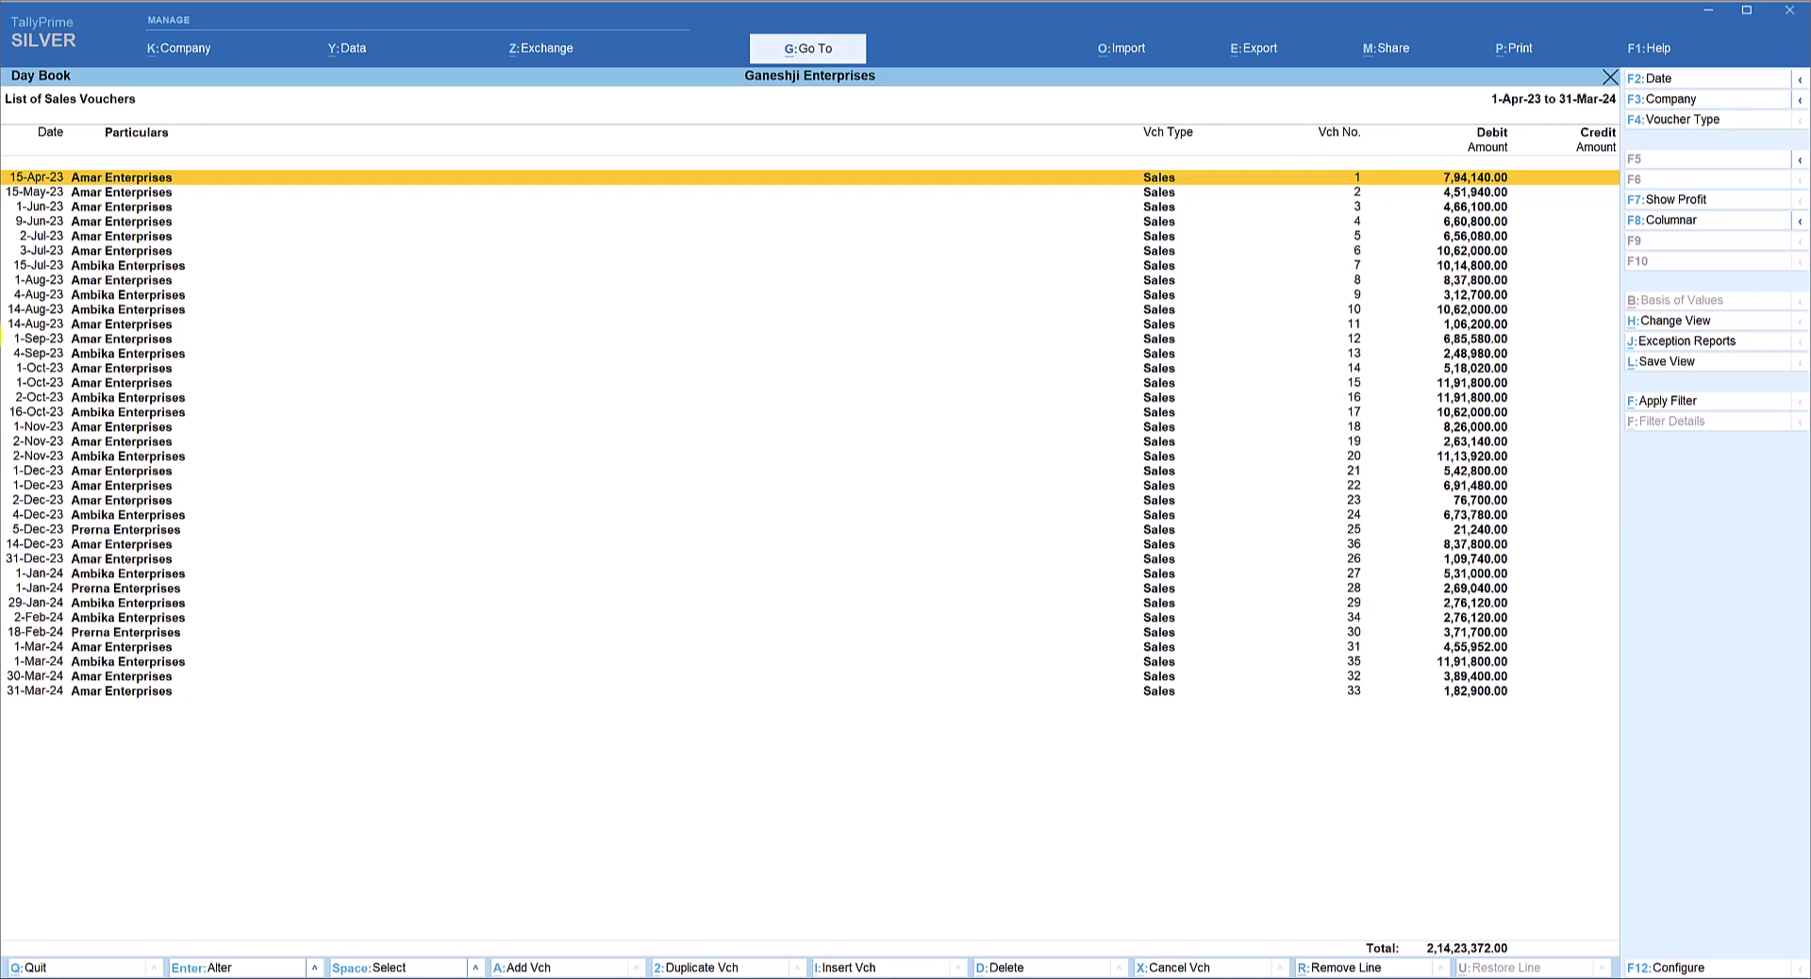
List only the Payment vouchers, and restore the Day Book to all voucher types
left_click(1661, 119)
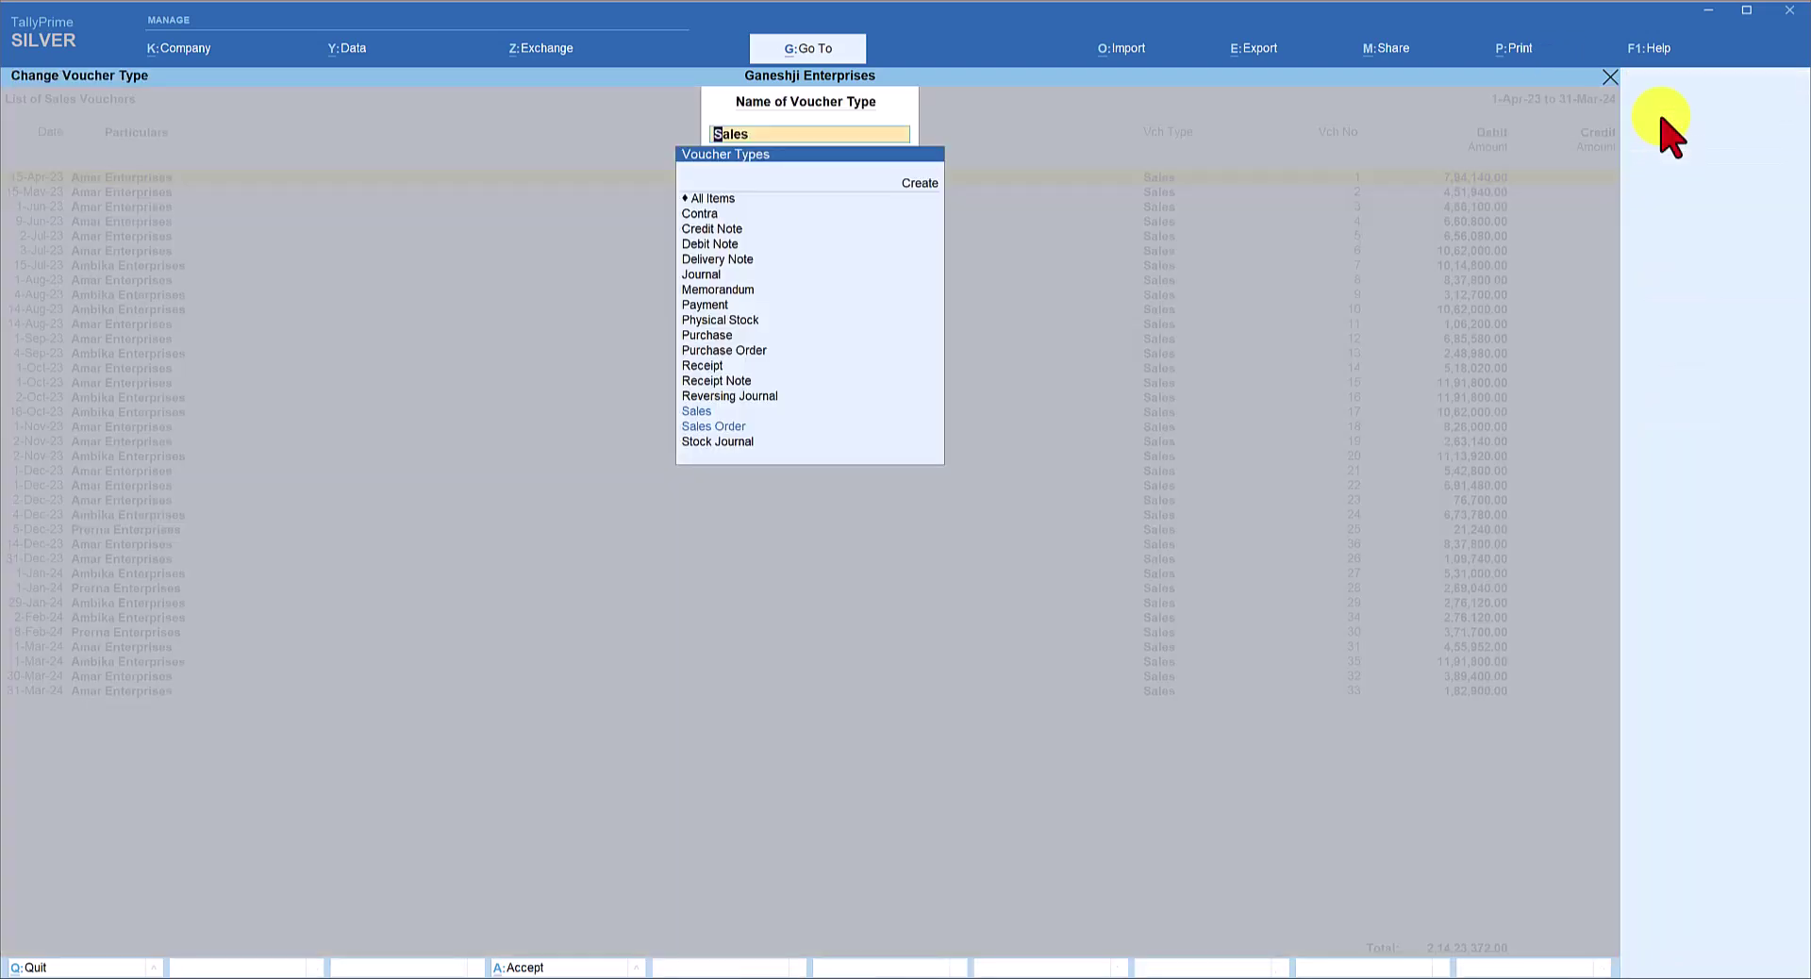
left_click(707, 306)
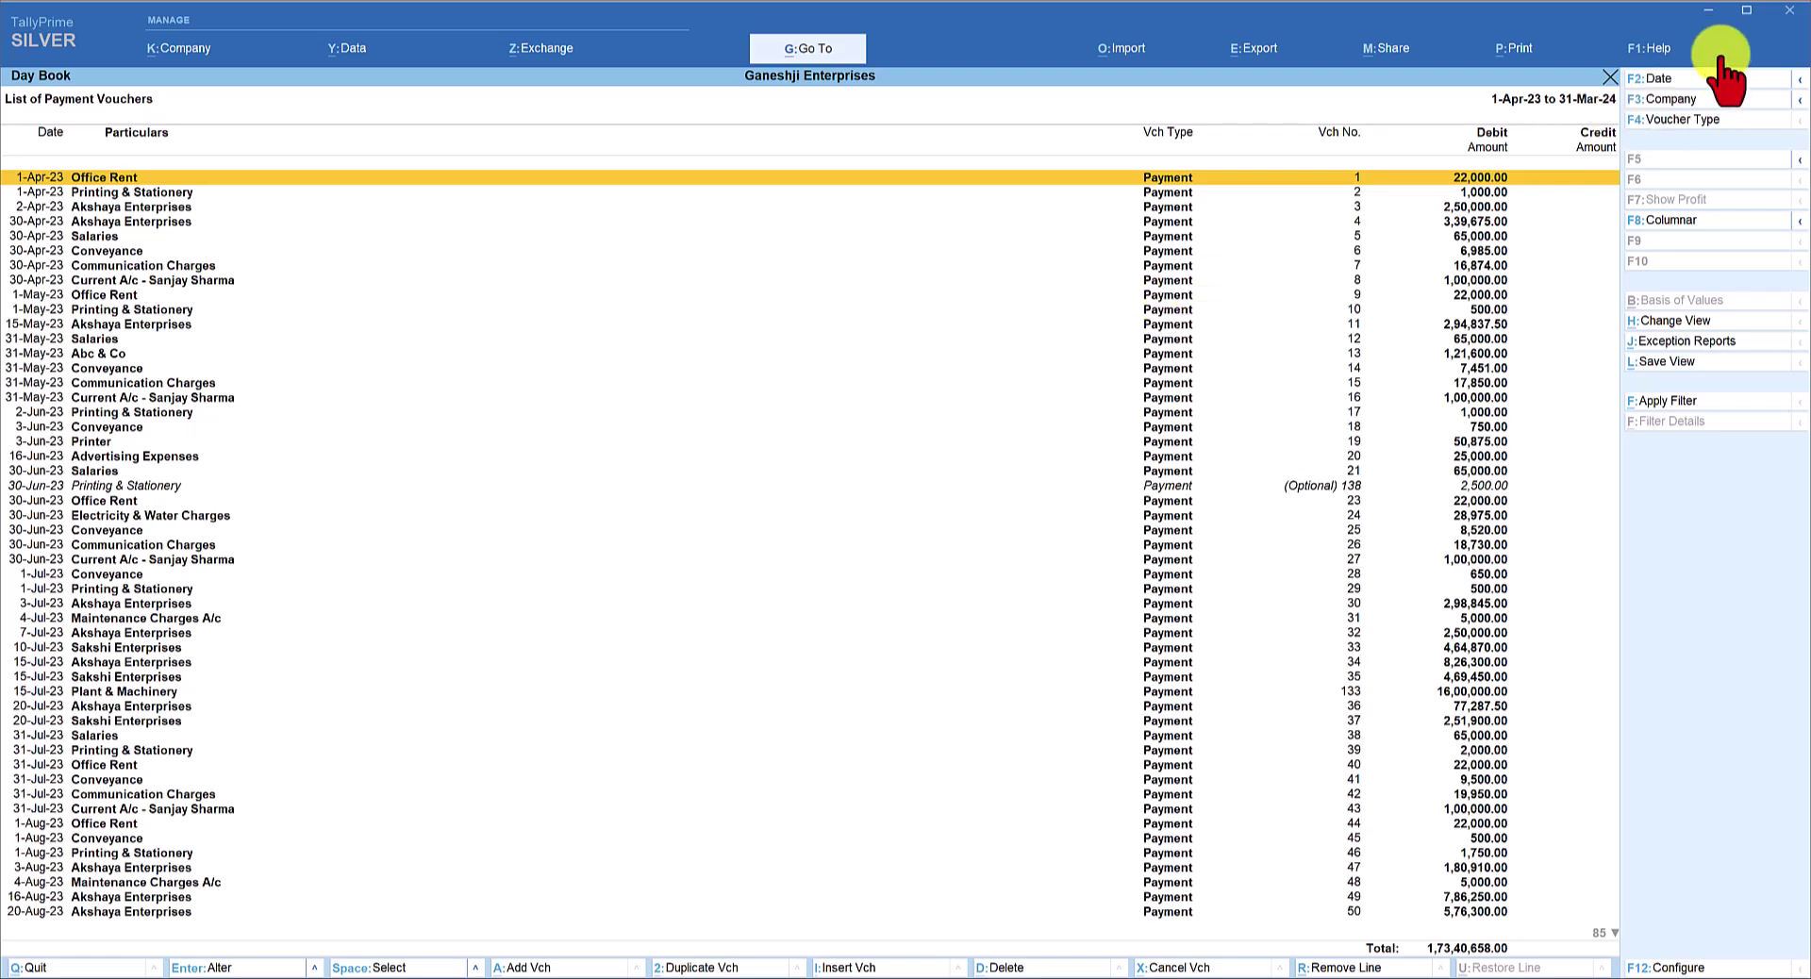
left_click(1667, 119)
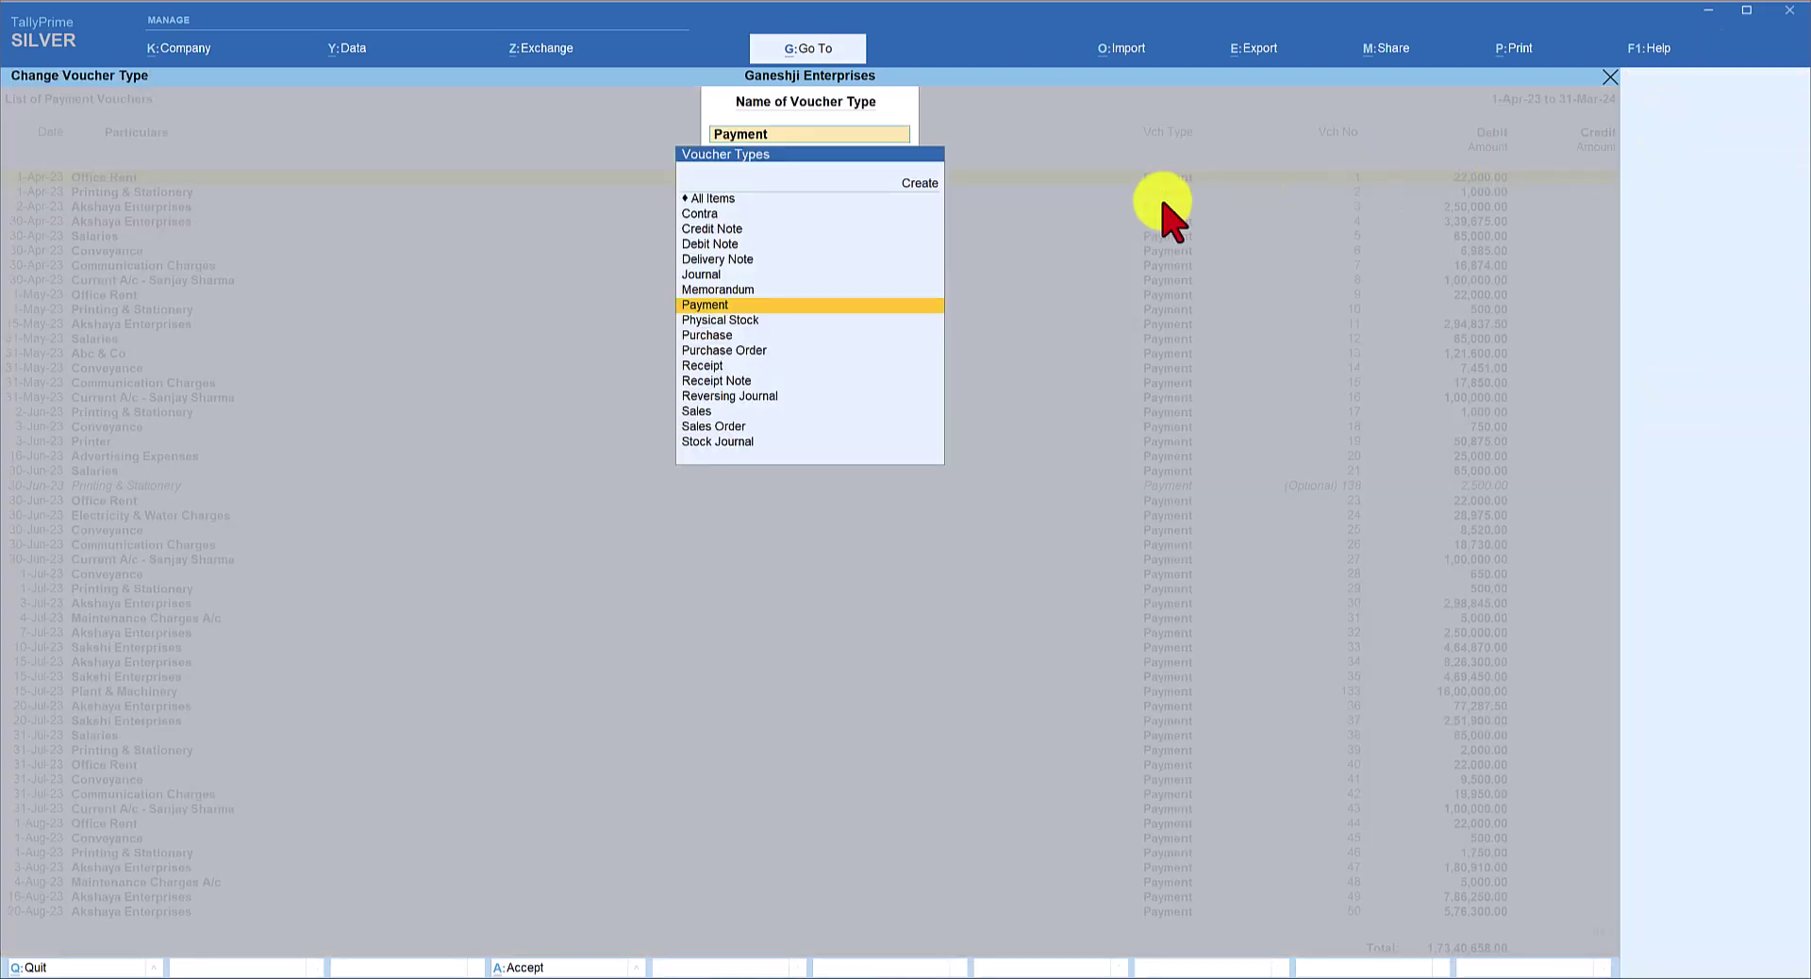
left_click(715, 198)
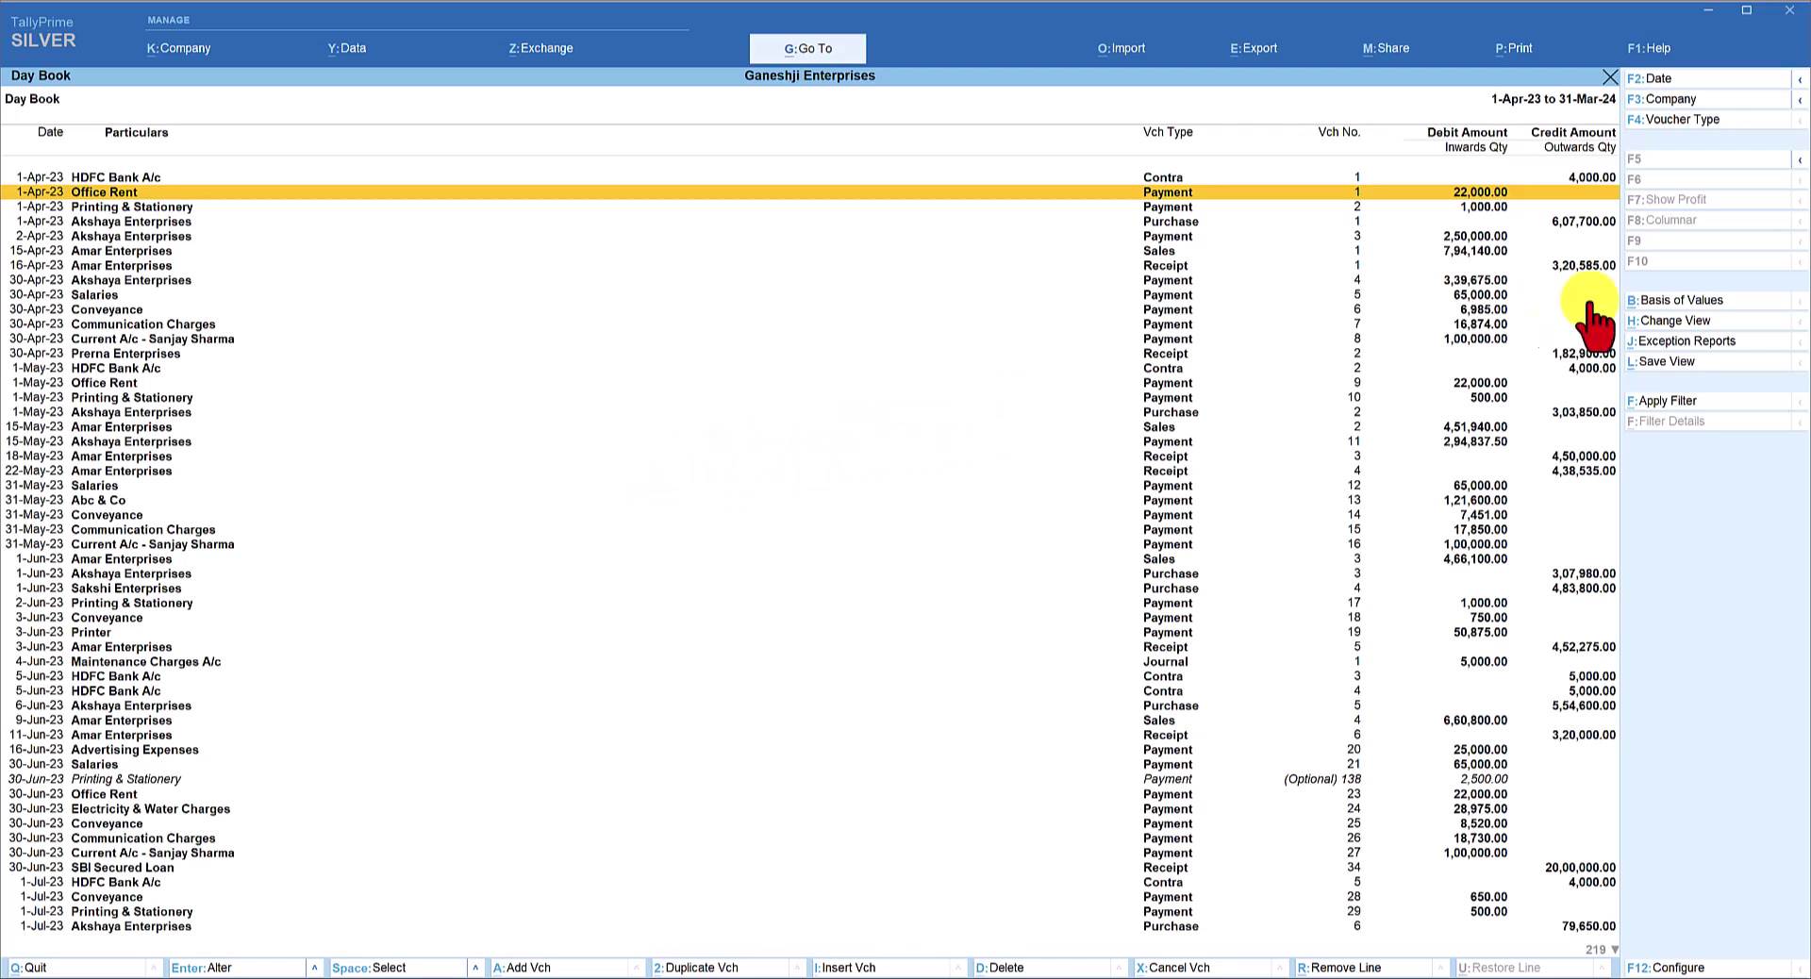
Limit the Day Book to Sales vouchers again, and view the first voucher, dated 15-Apr-23, without altering it
left_click(1697, 123)
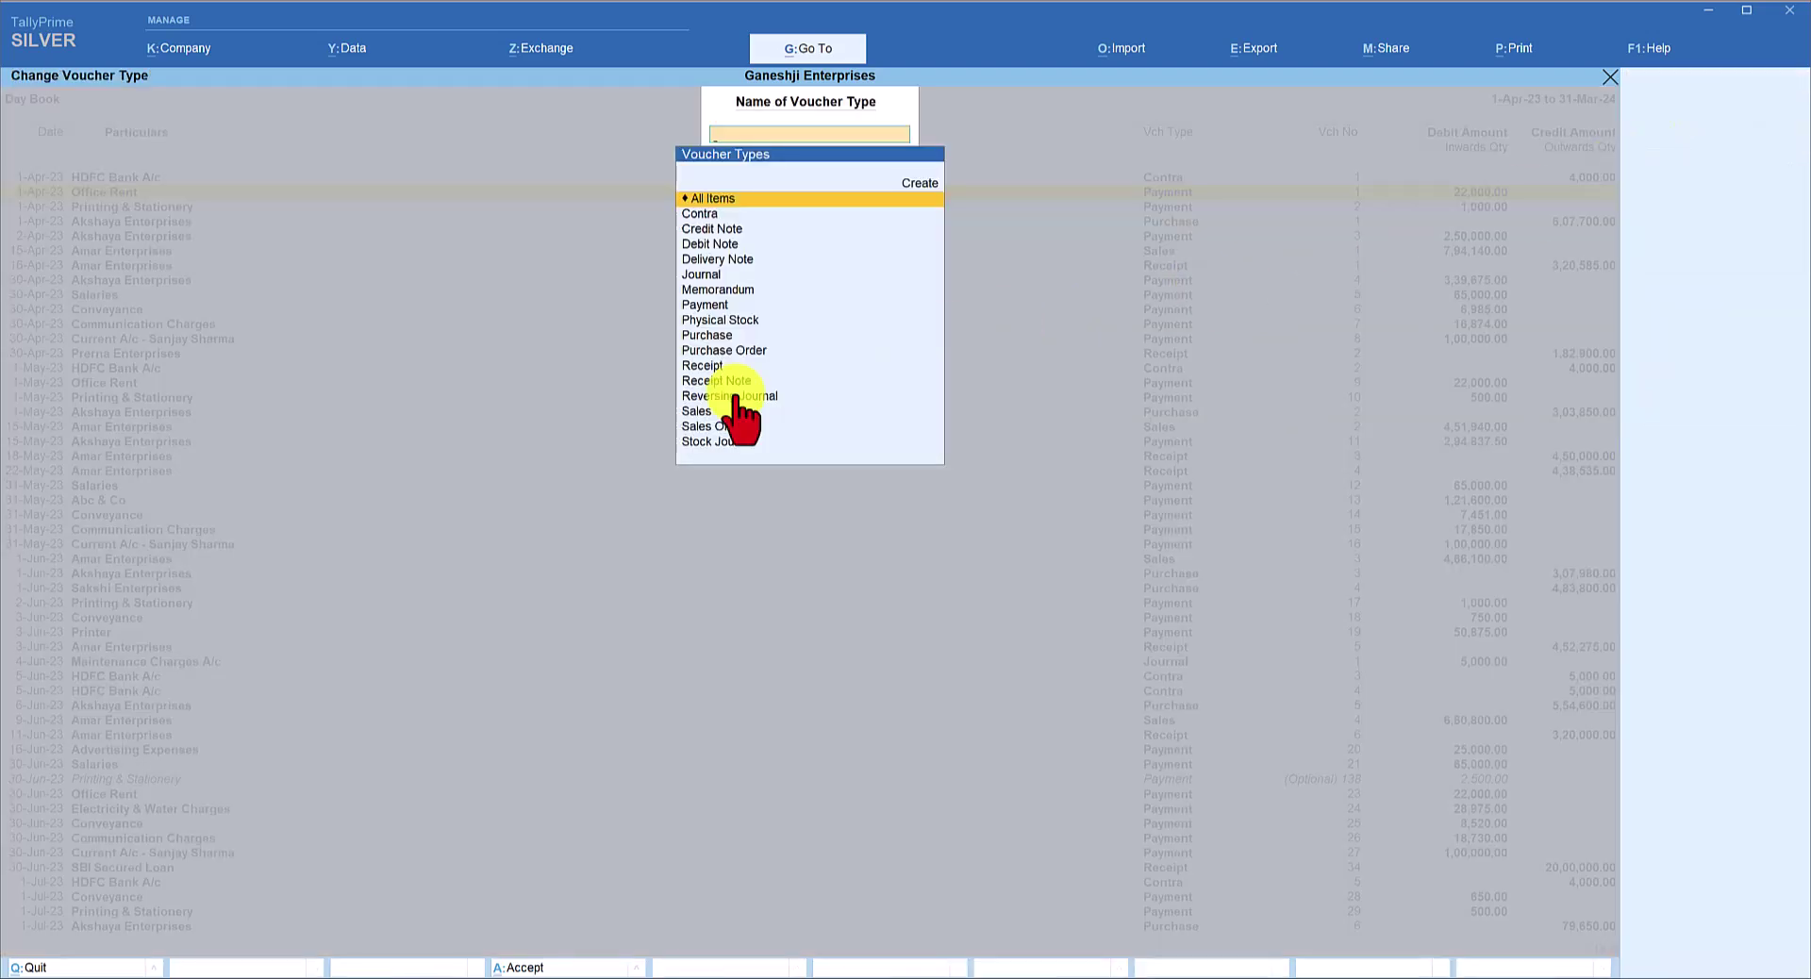
left_click(703, 422)
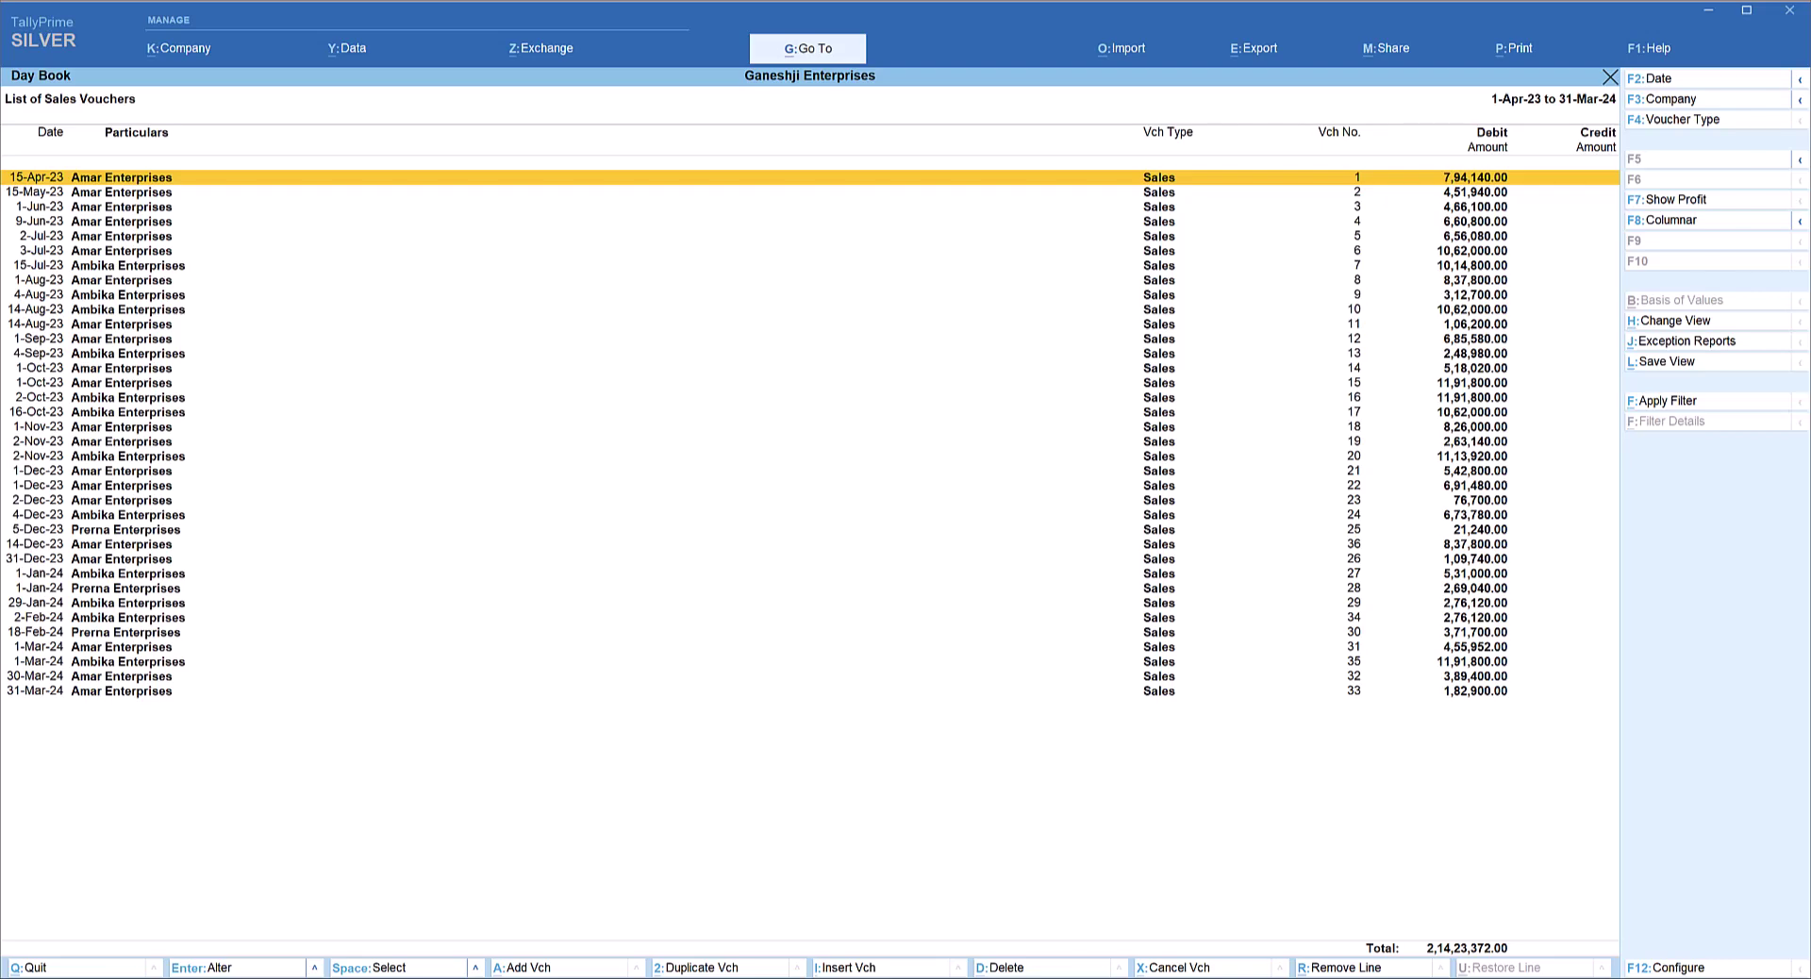
key("Return")
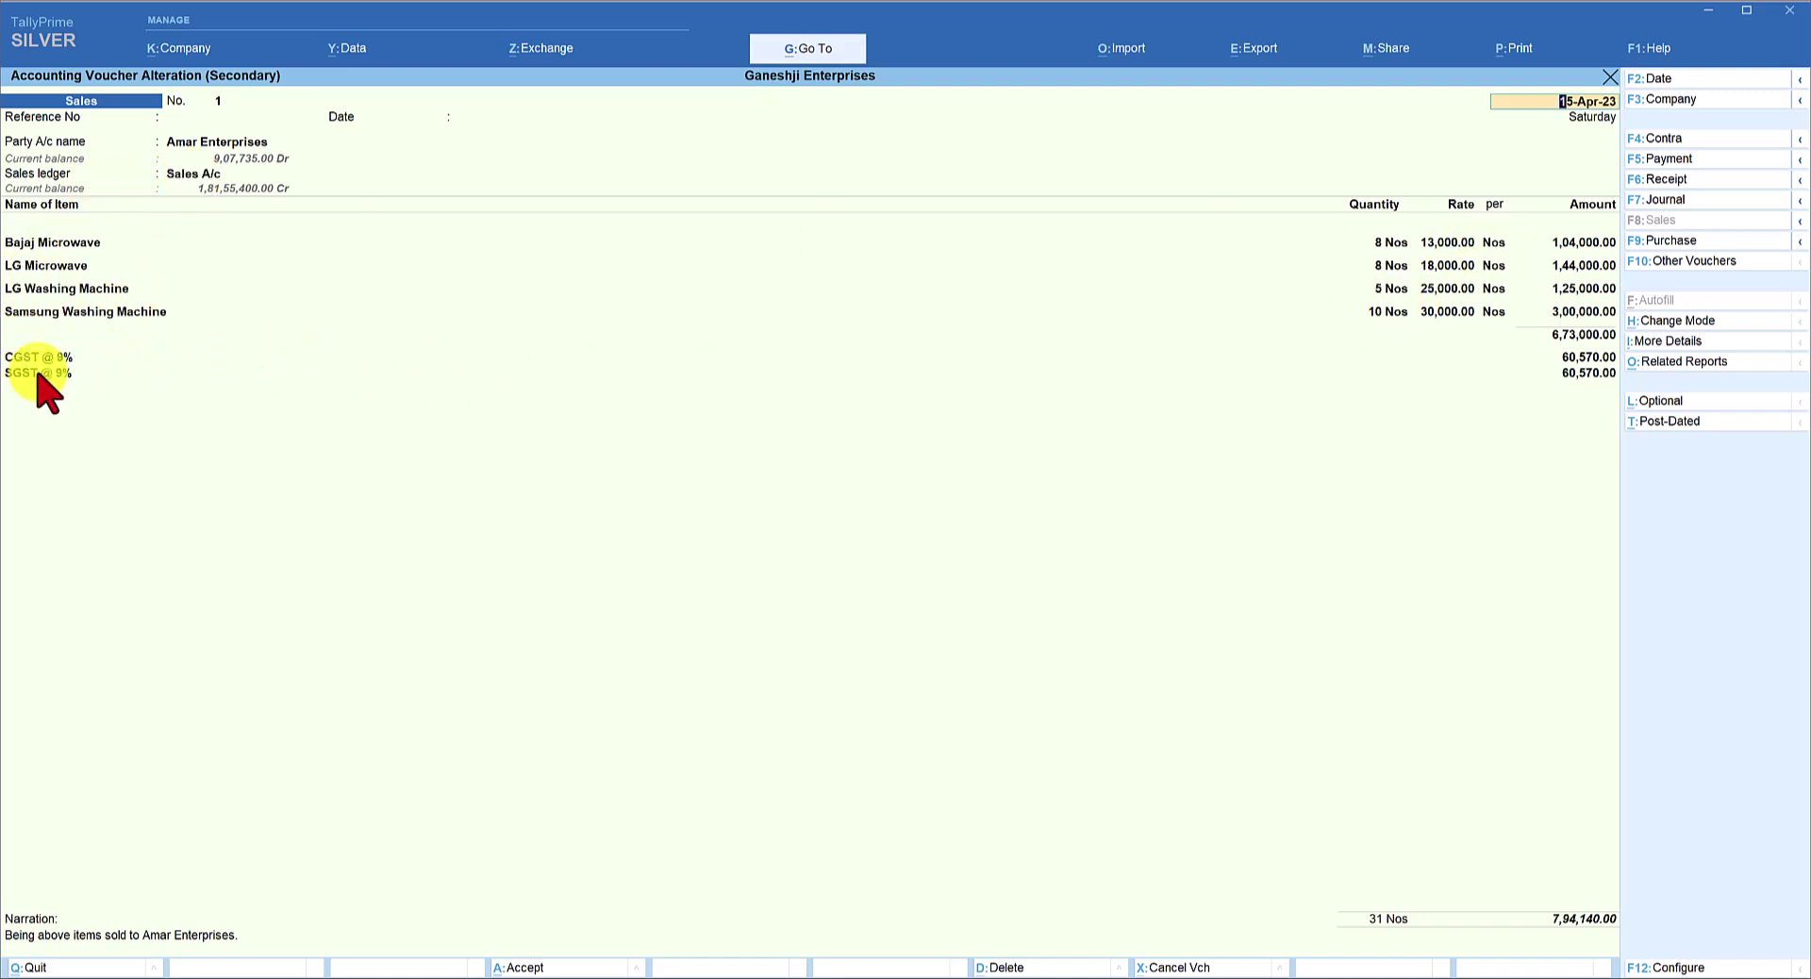
key("Escape")
key("y")
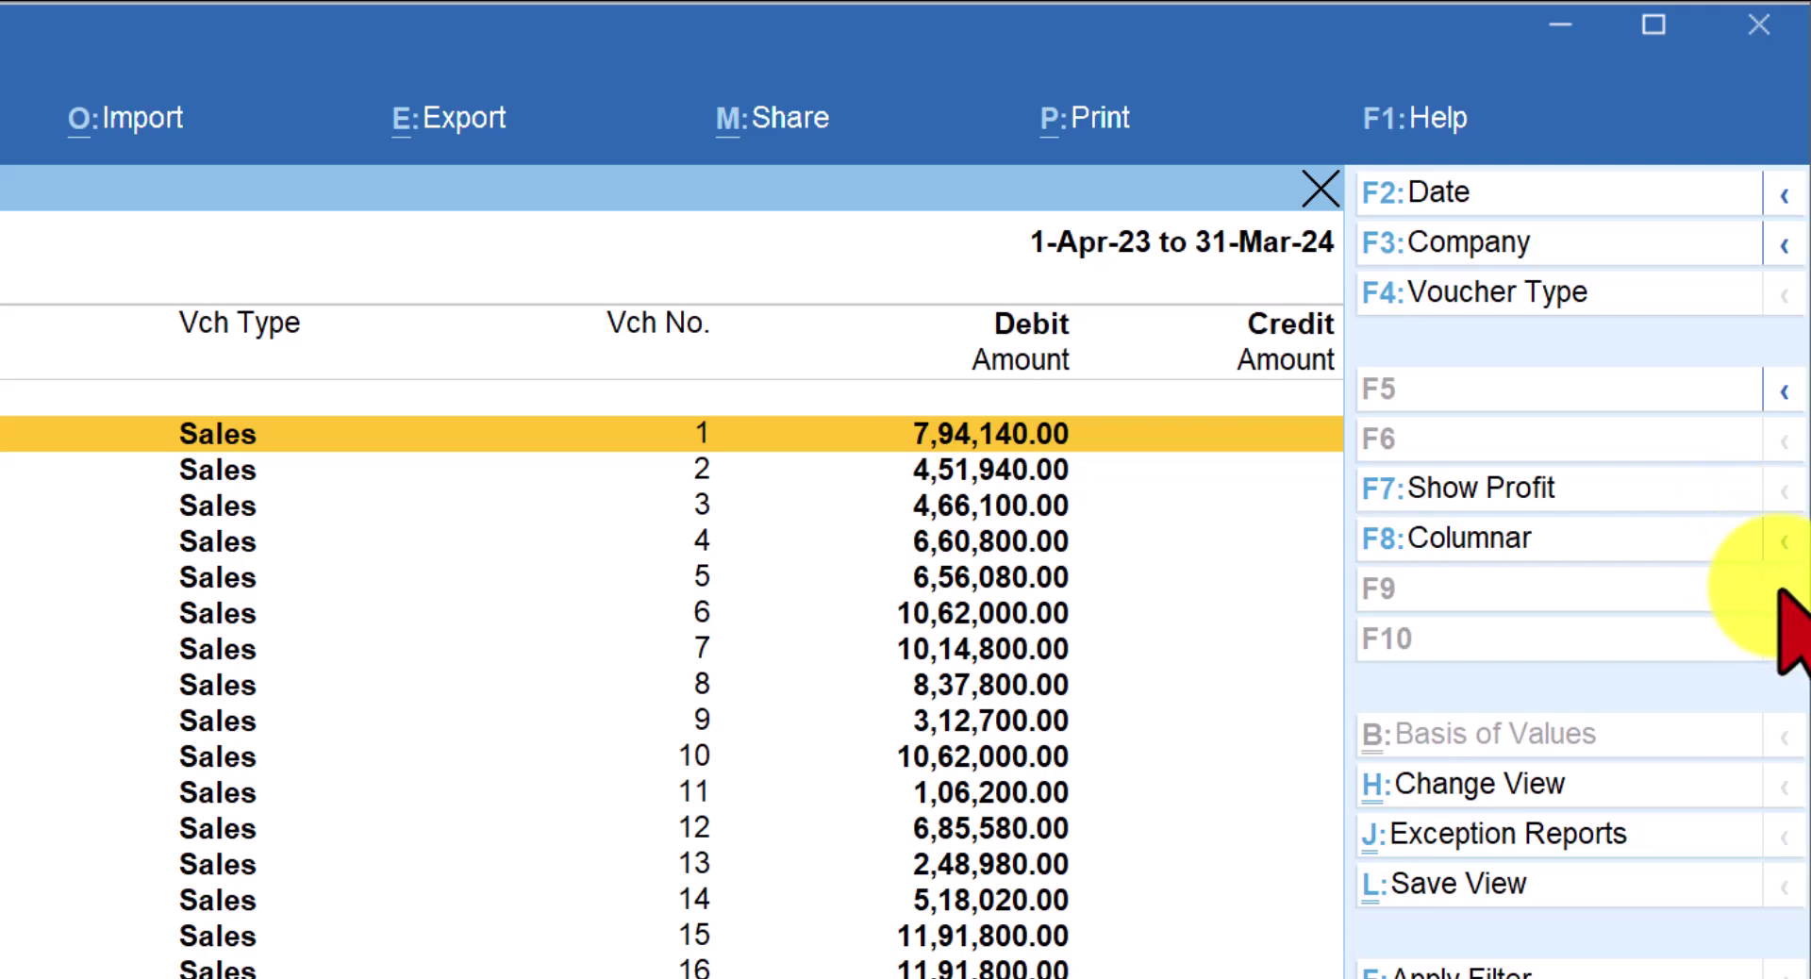
Show the extract of the Sales vouchers and review its Sales A/c and Duties & Taxes lines
left_click(1780, 541)
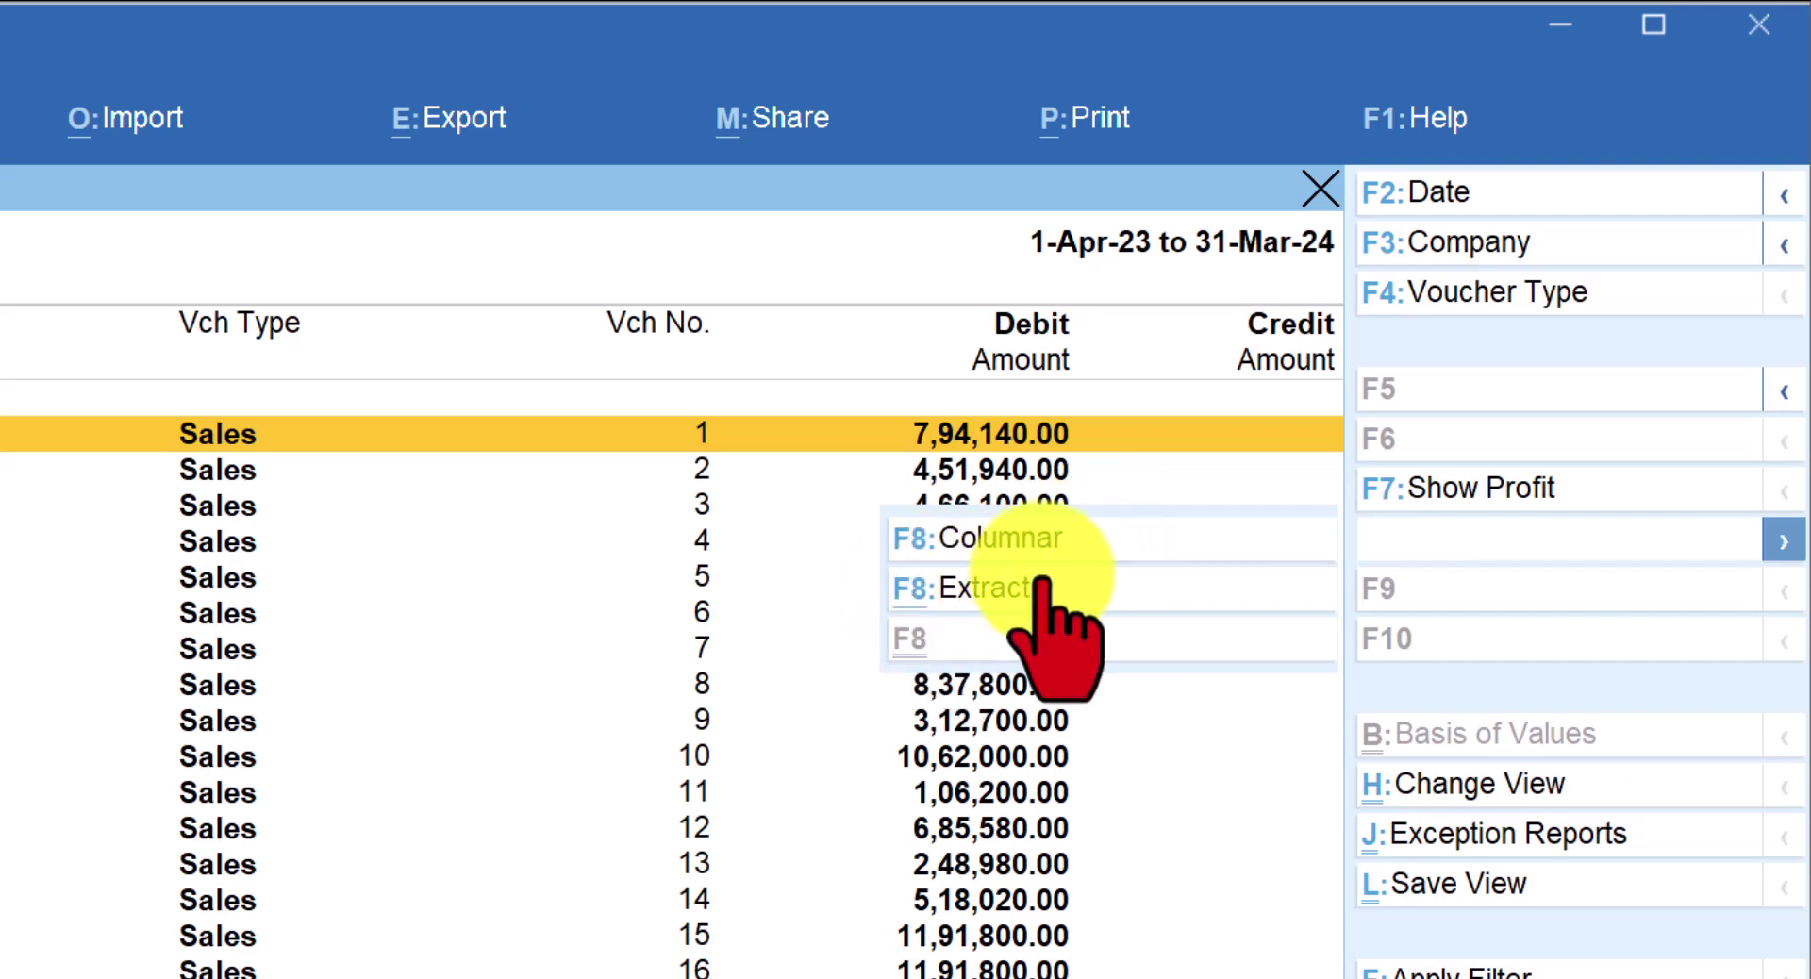
left_click(954, 589)
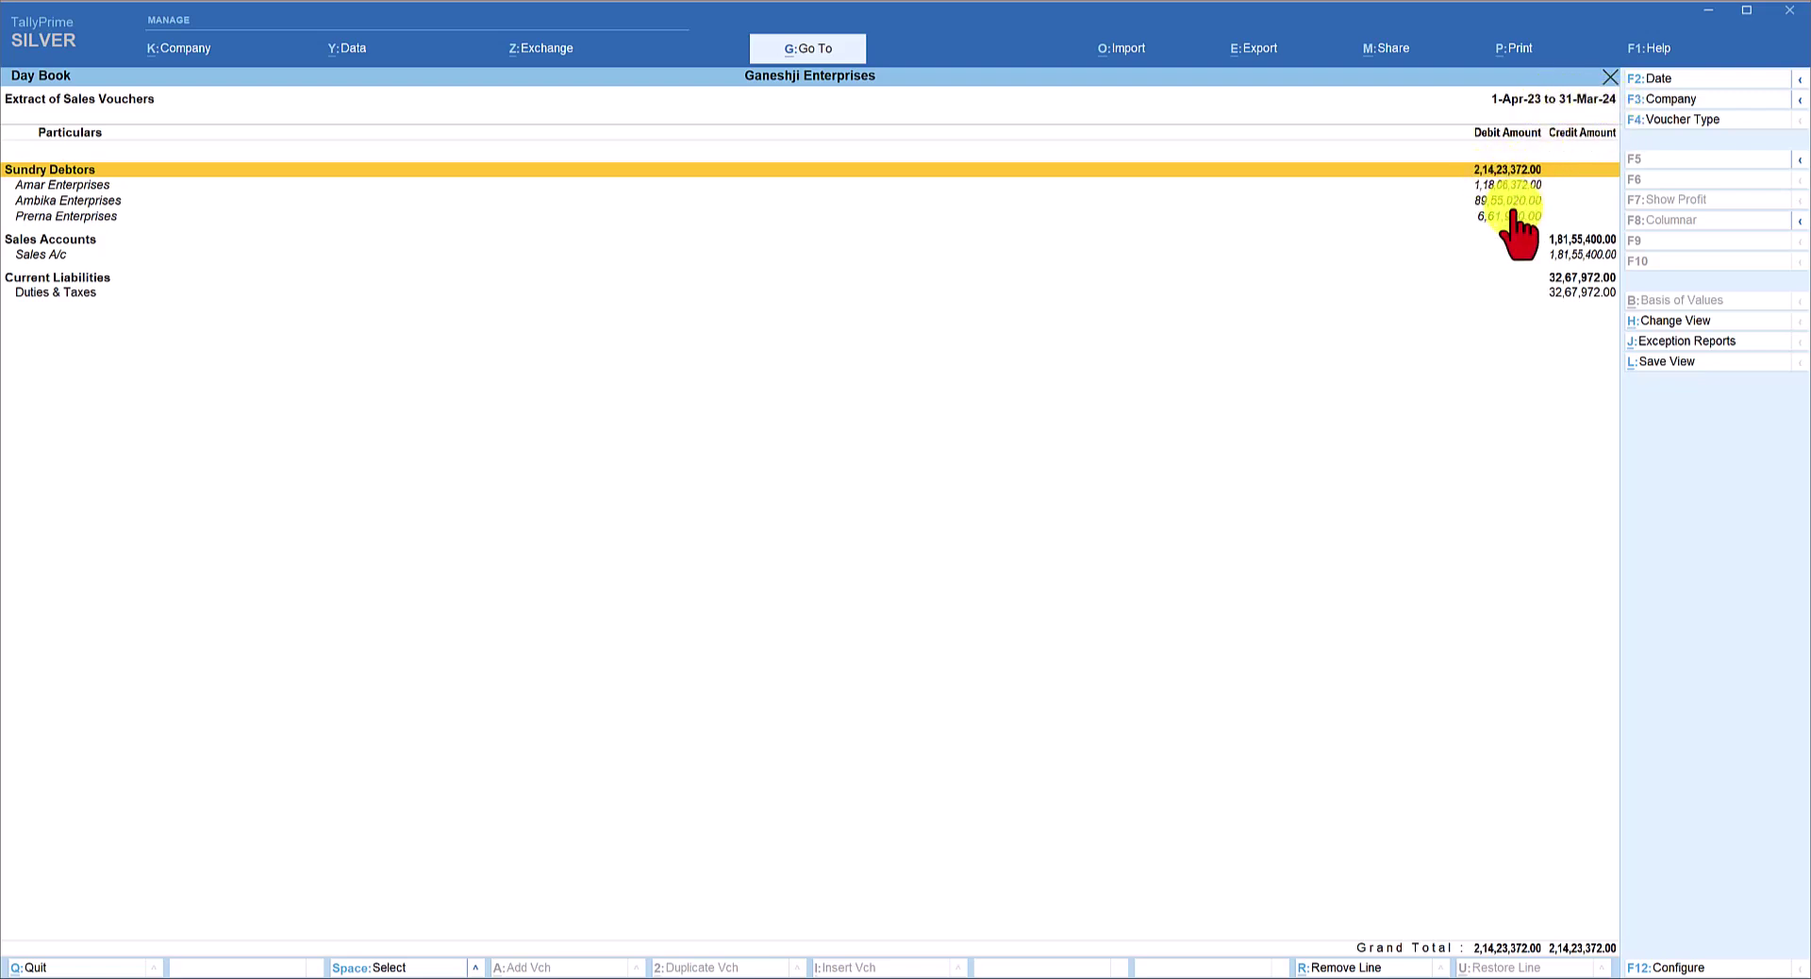
left_click(34, 254)
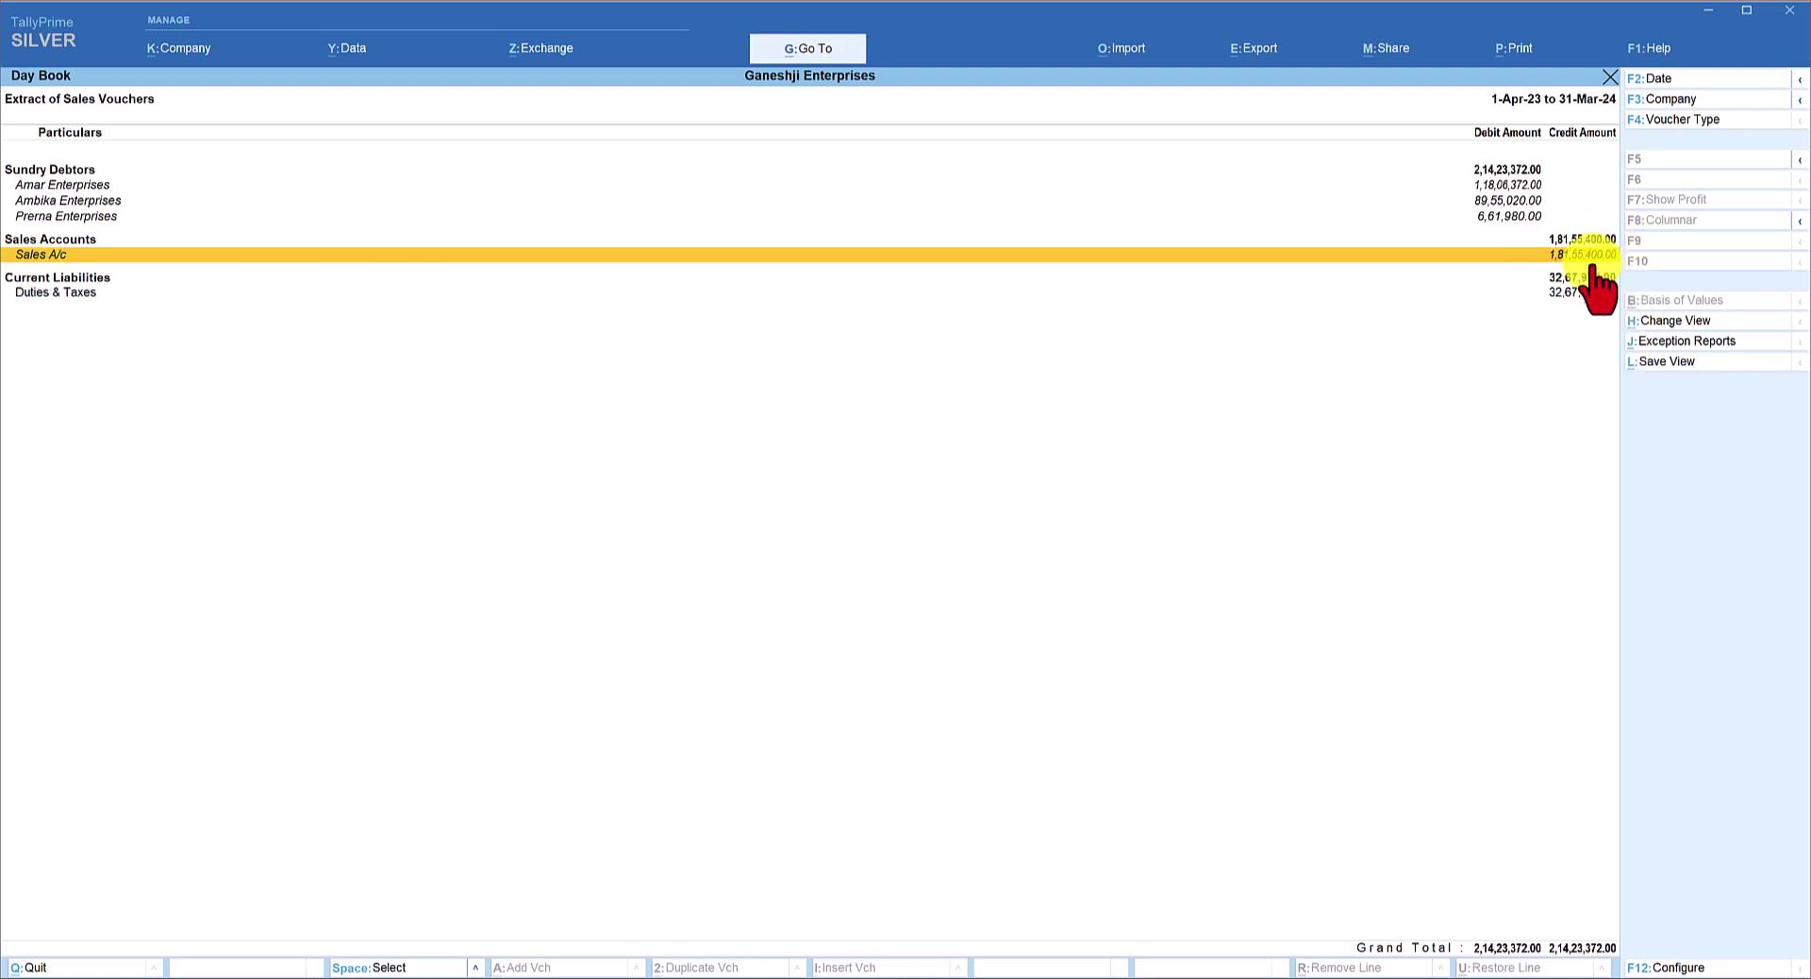
left_click(43, 294)
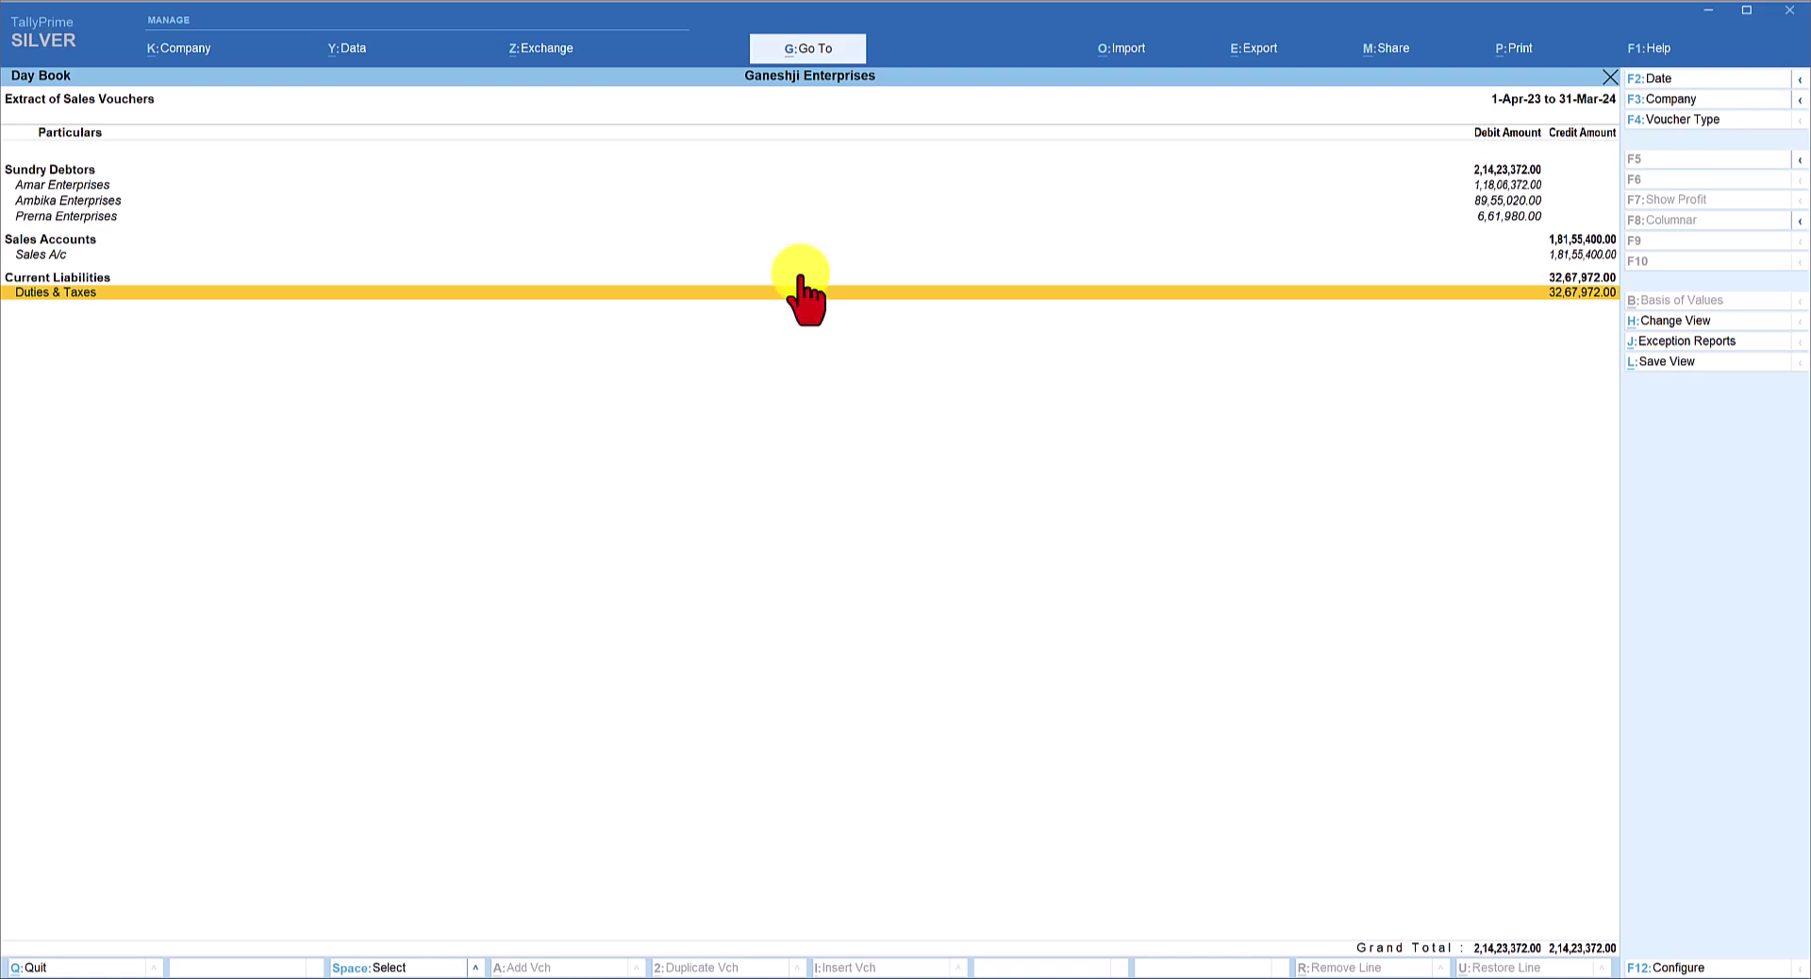
Change the extract to Receipt vouchers and review its HDFC Bank A/c, Sundry Debtors and Current Liabilities lines
left_click(1678, 119)
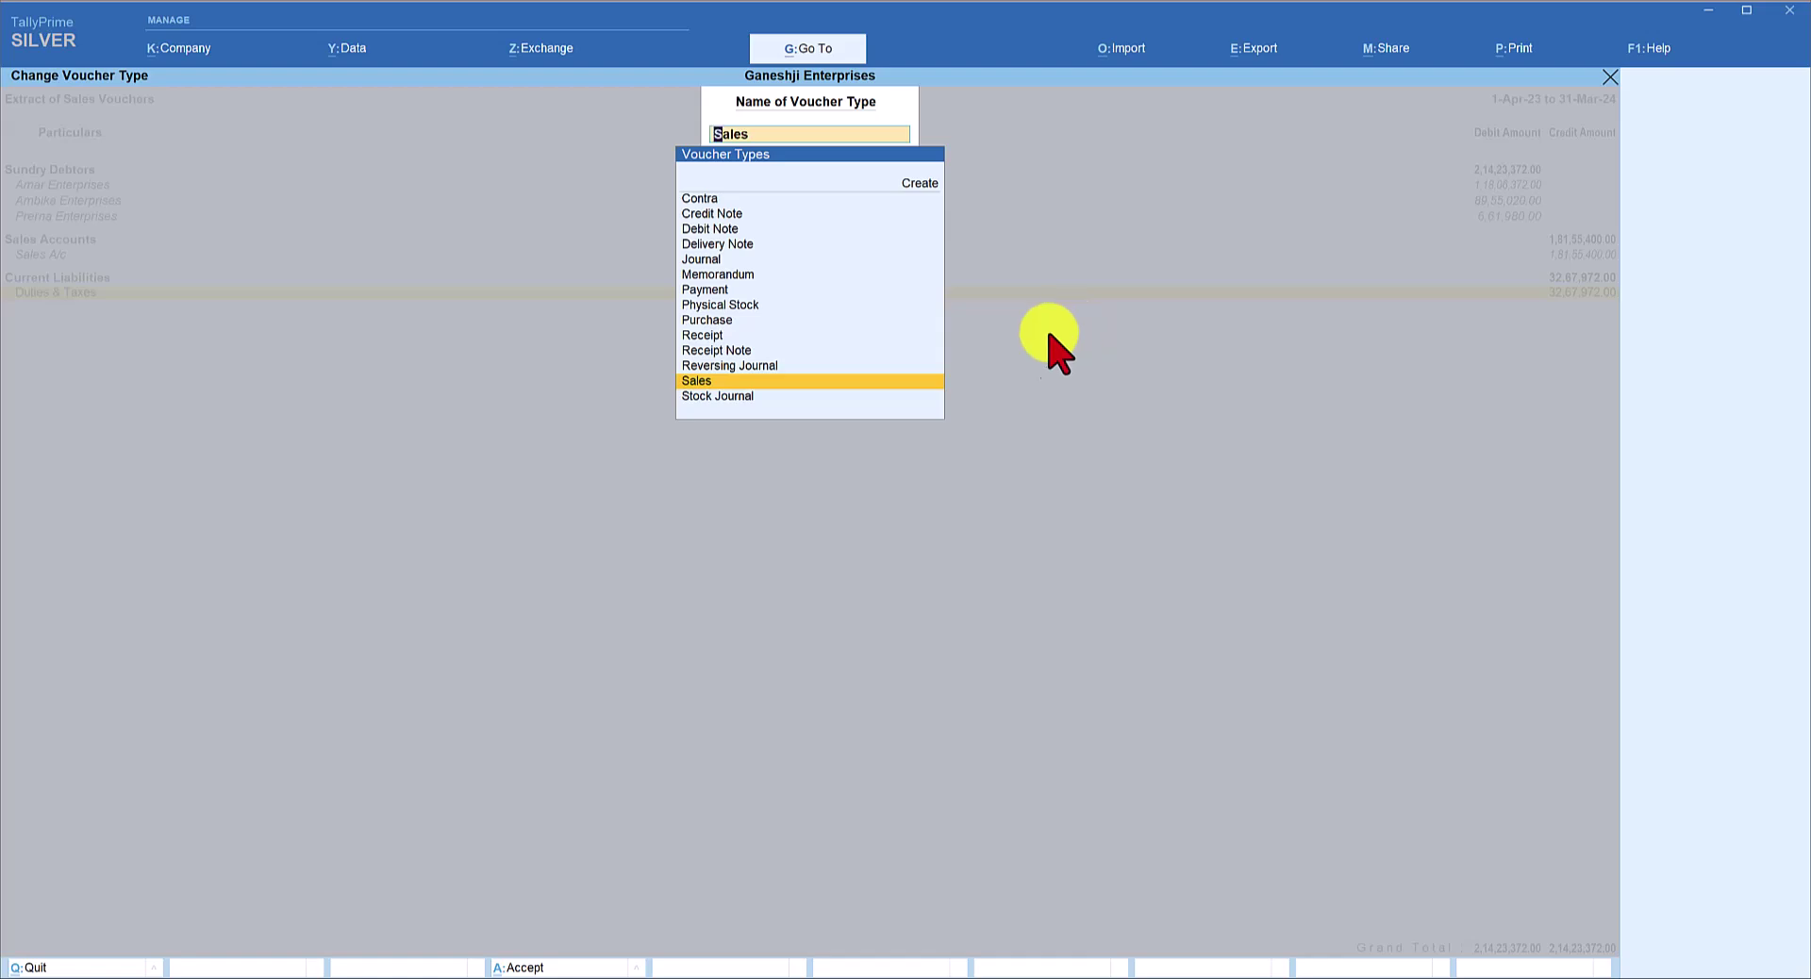
left_click(710, 335)
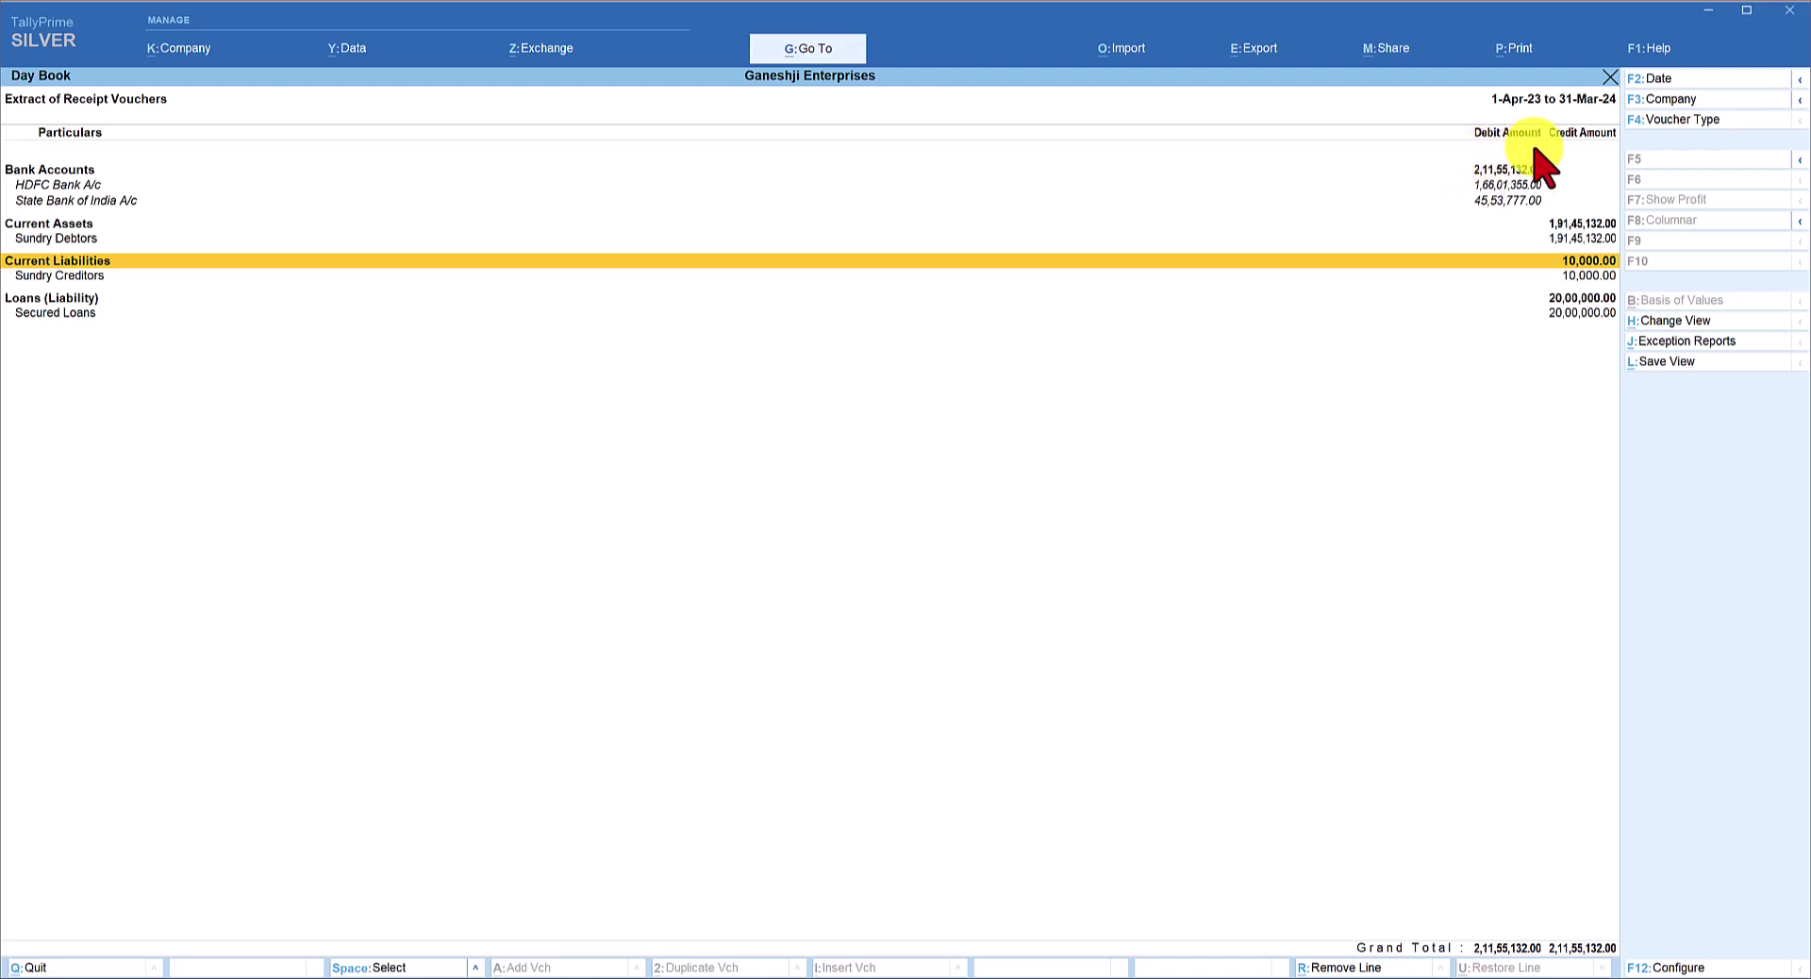
key("Up")
key("Up")
key("Up")
key("Up")
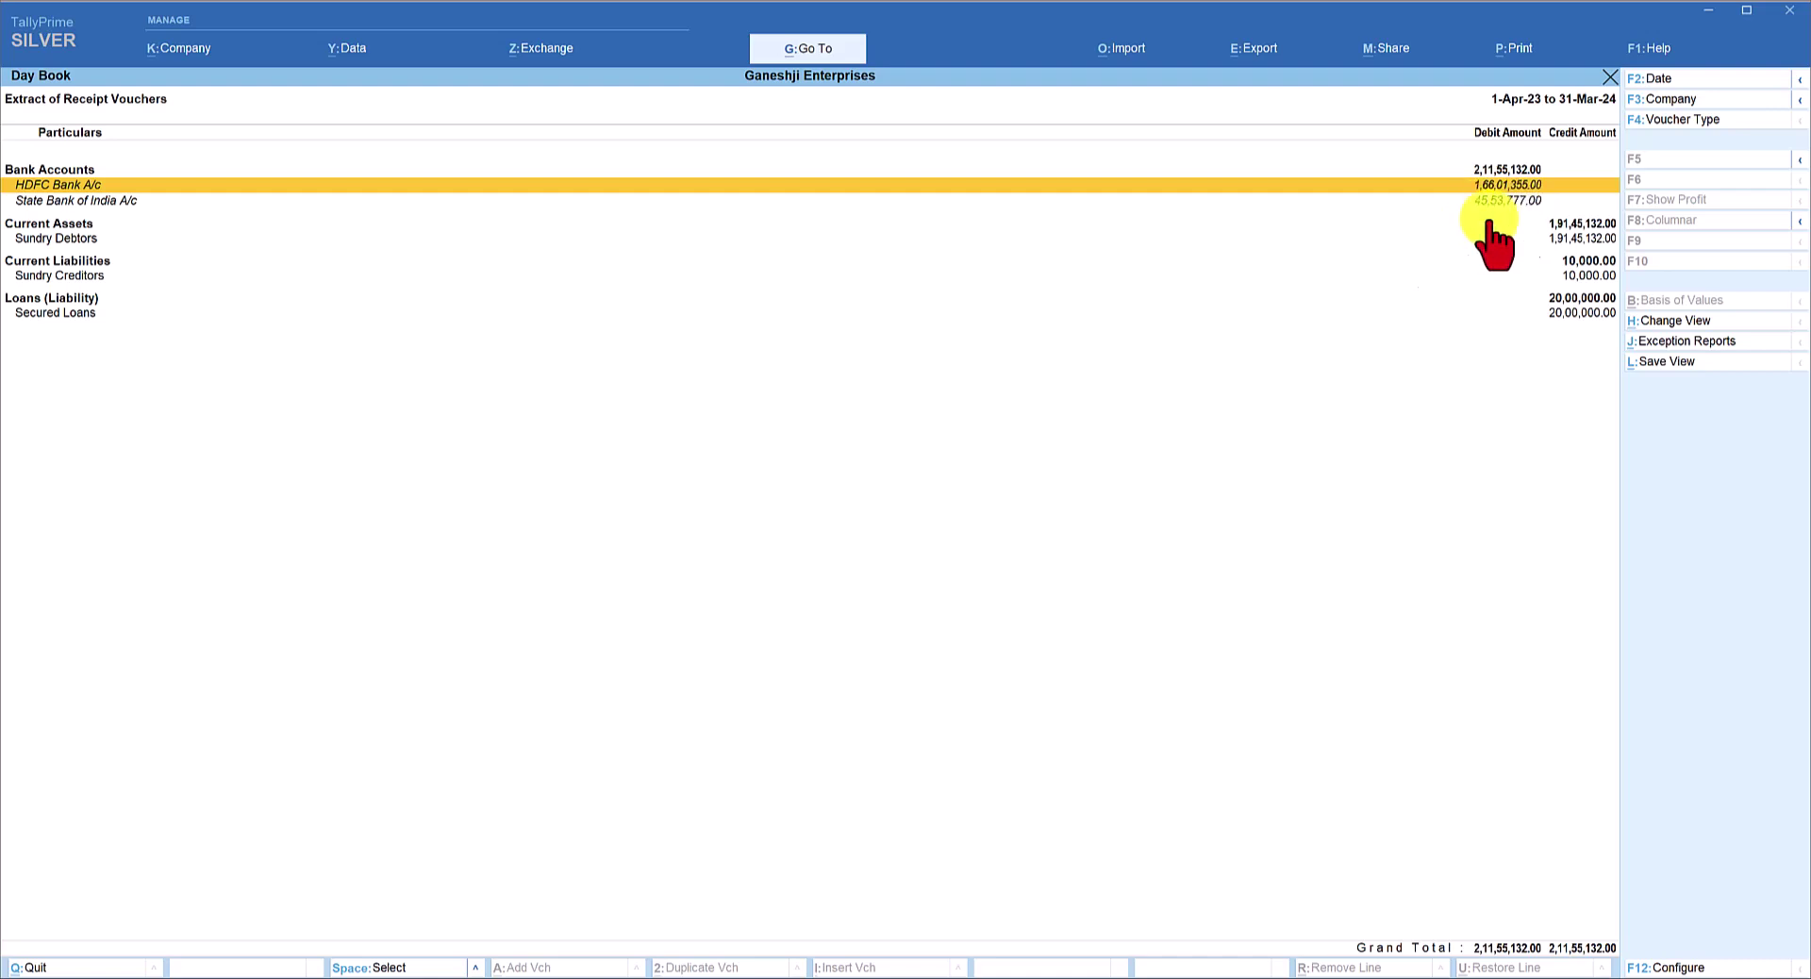
left_click(1575, 239)
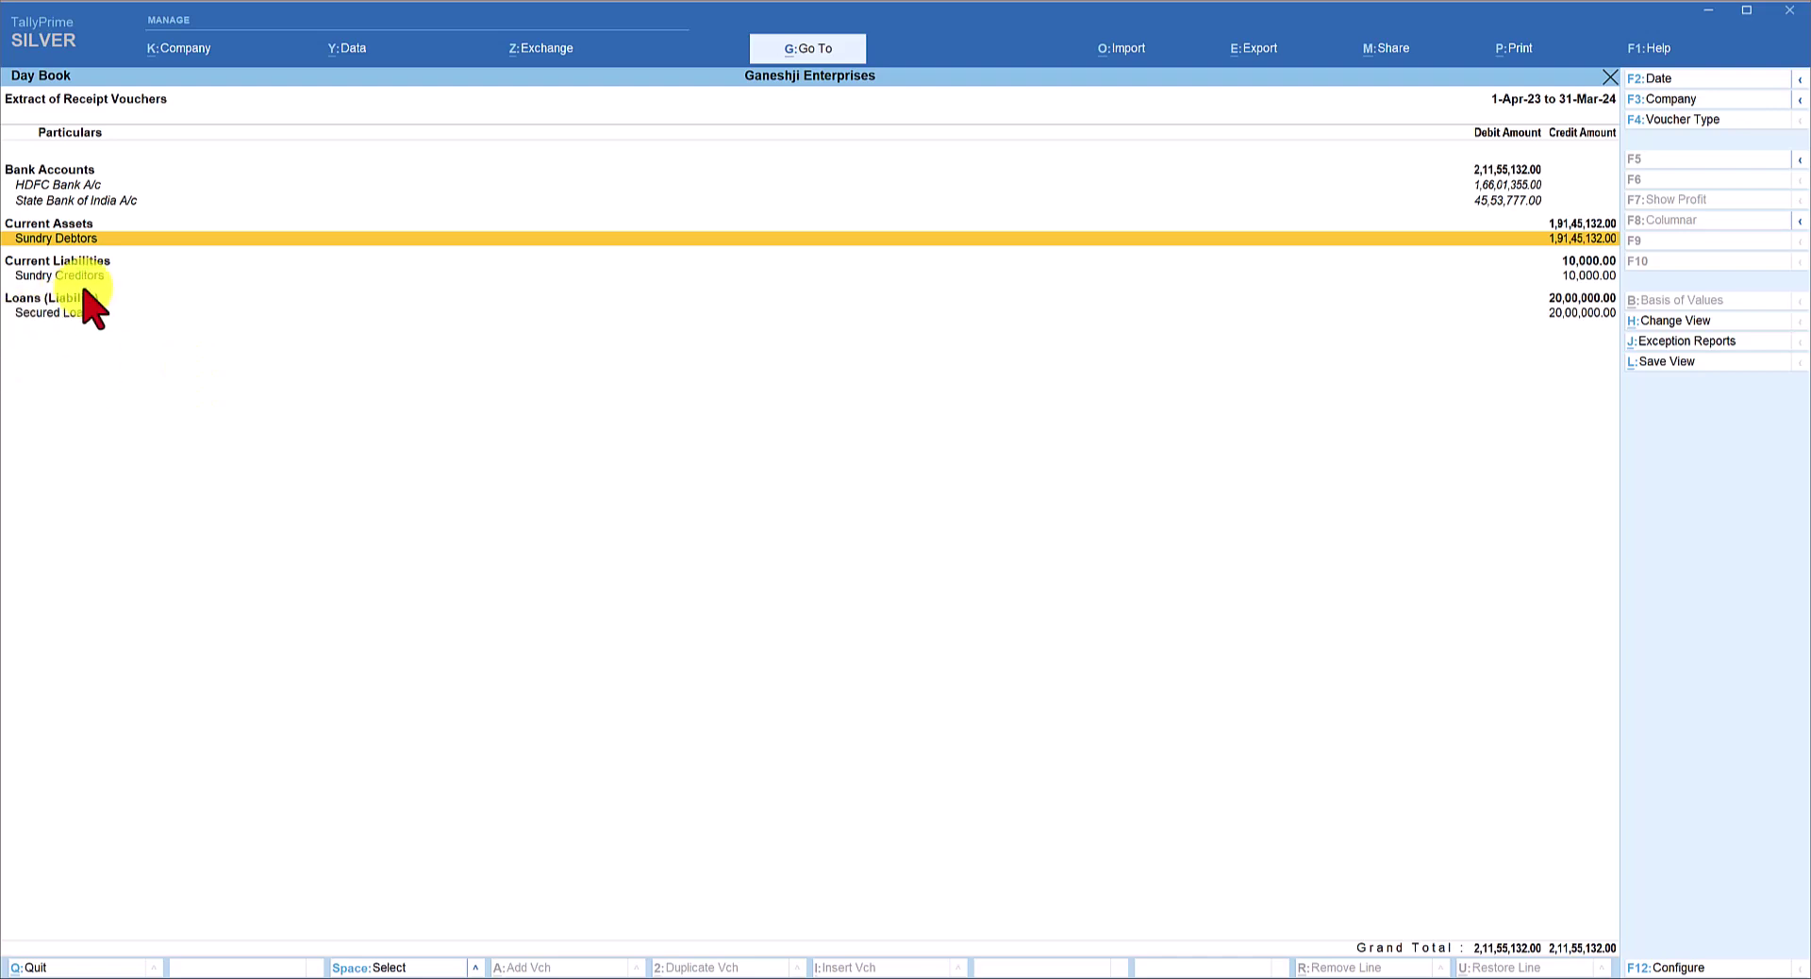
left_click(99, 262)
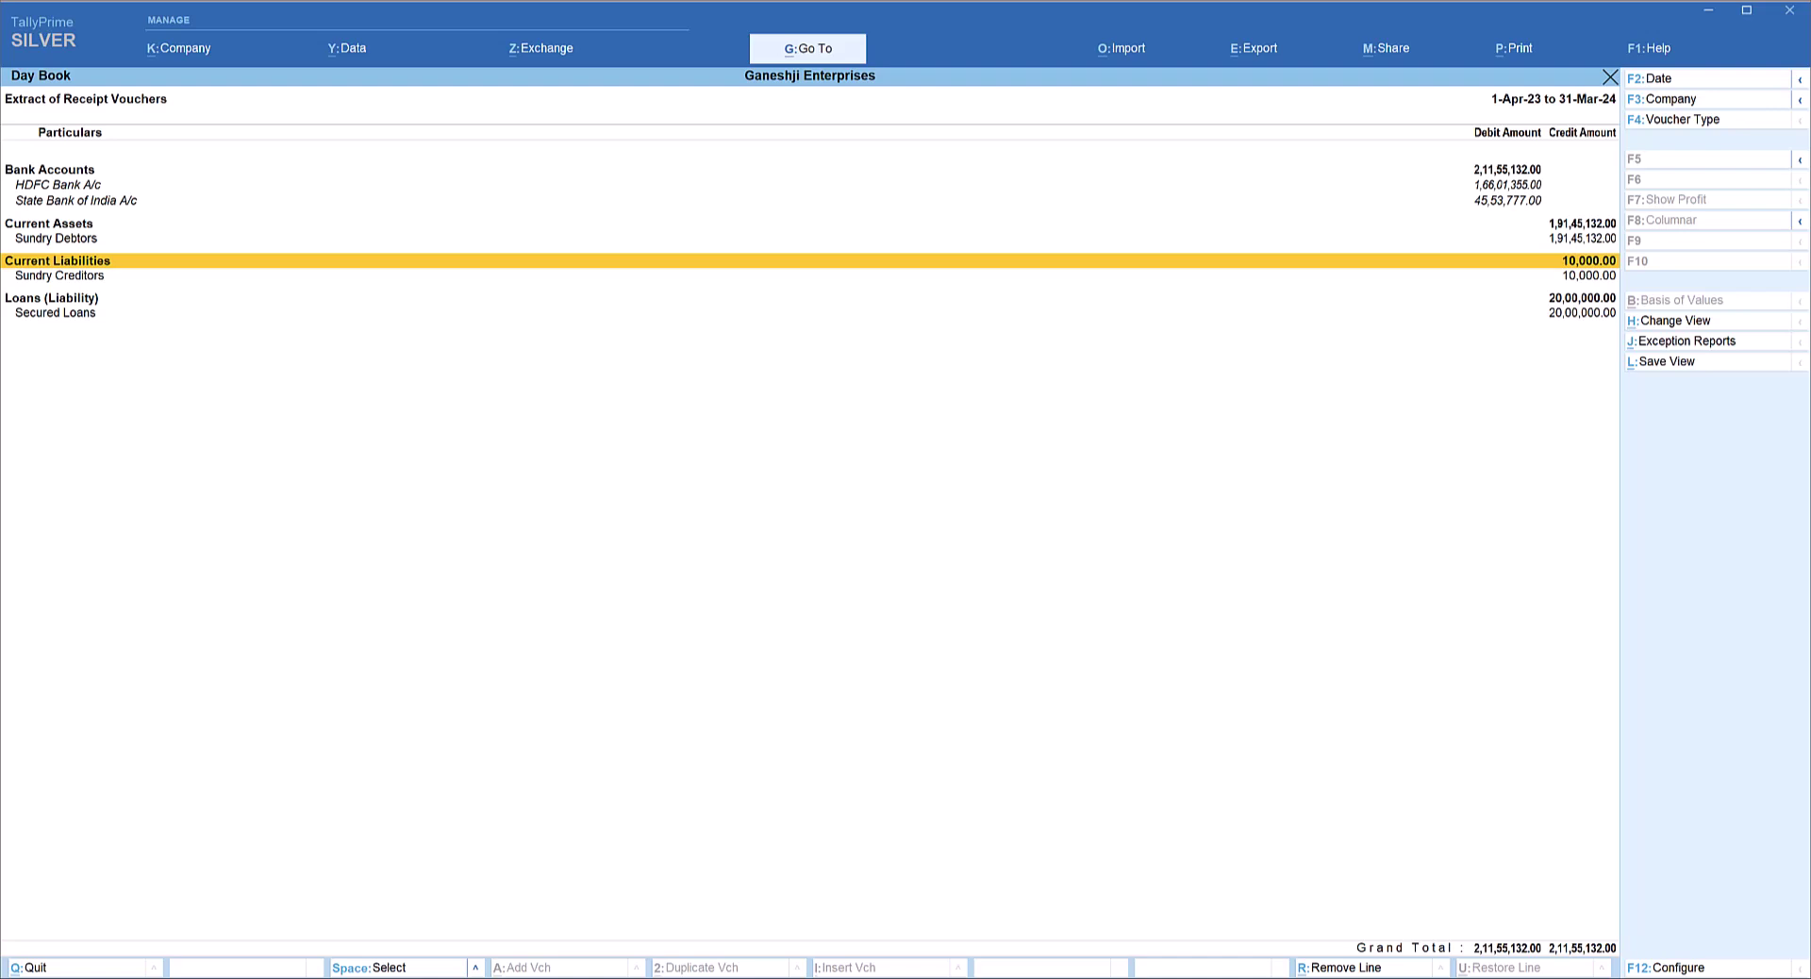
Expand the Receipt extract to the detailed view with individual ledgers, and return it to the condensed view
key("alt+F5")
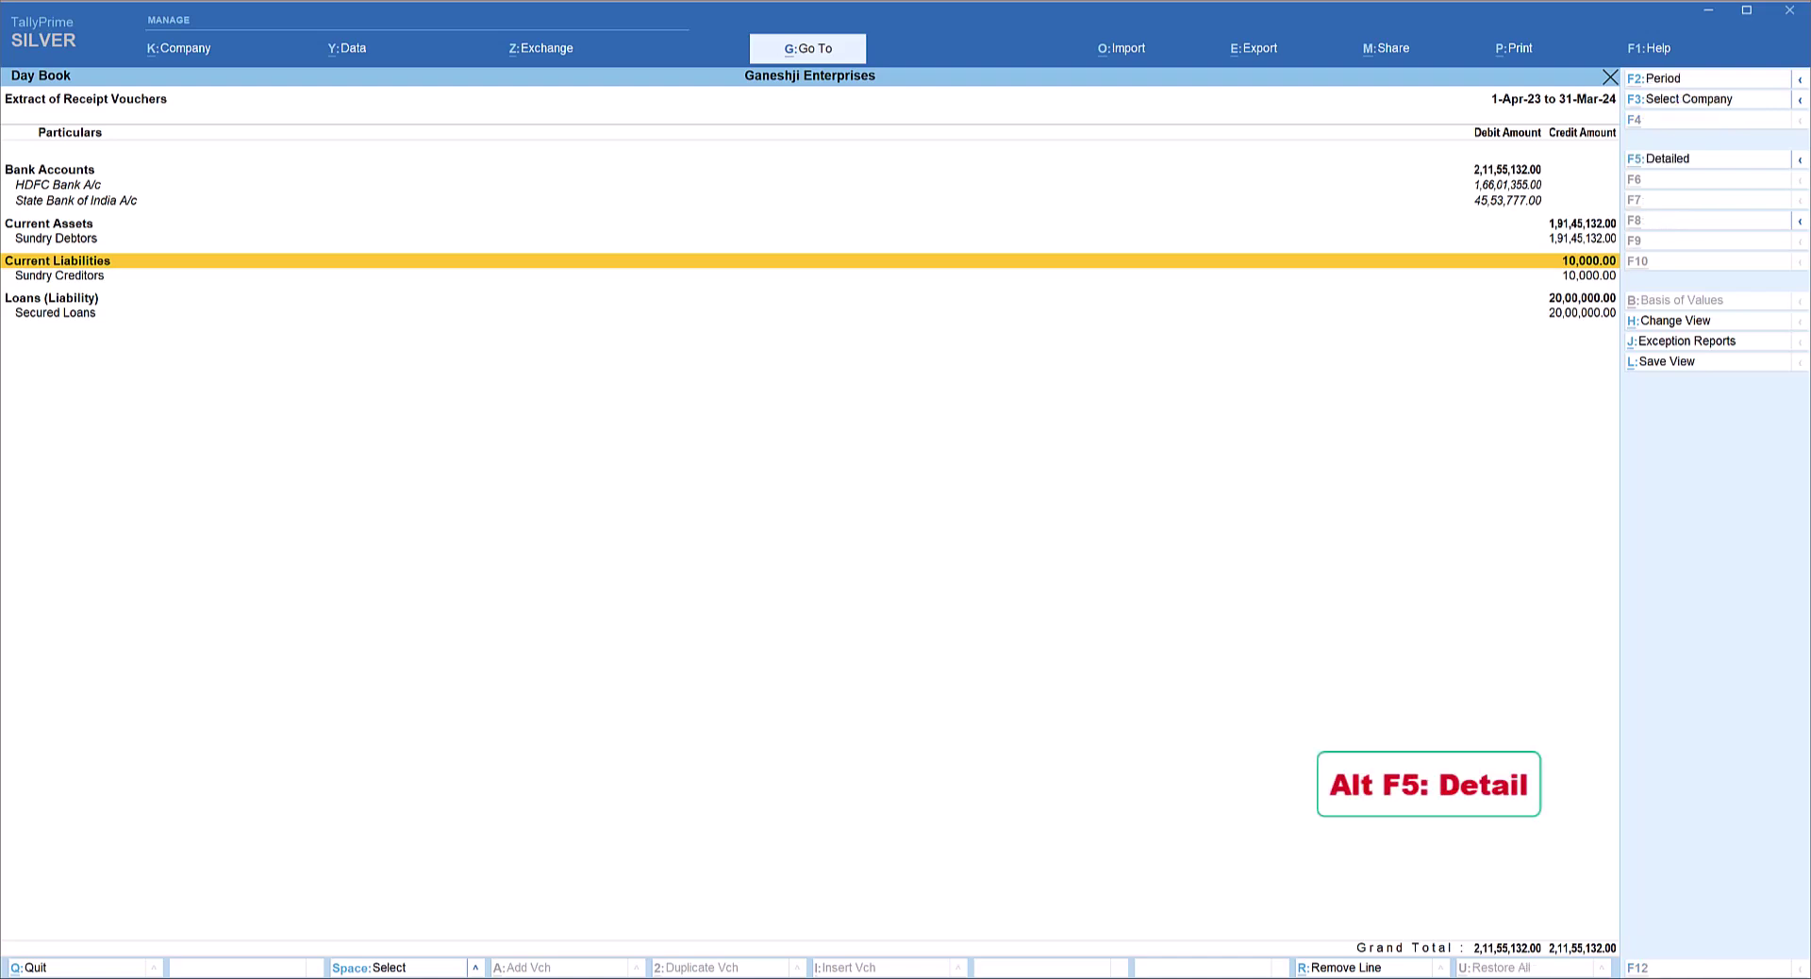
key("alt+F5")
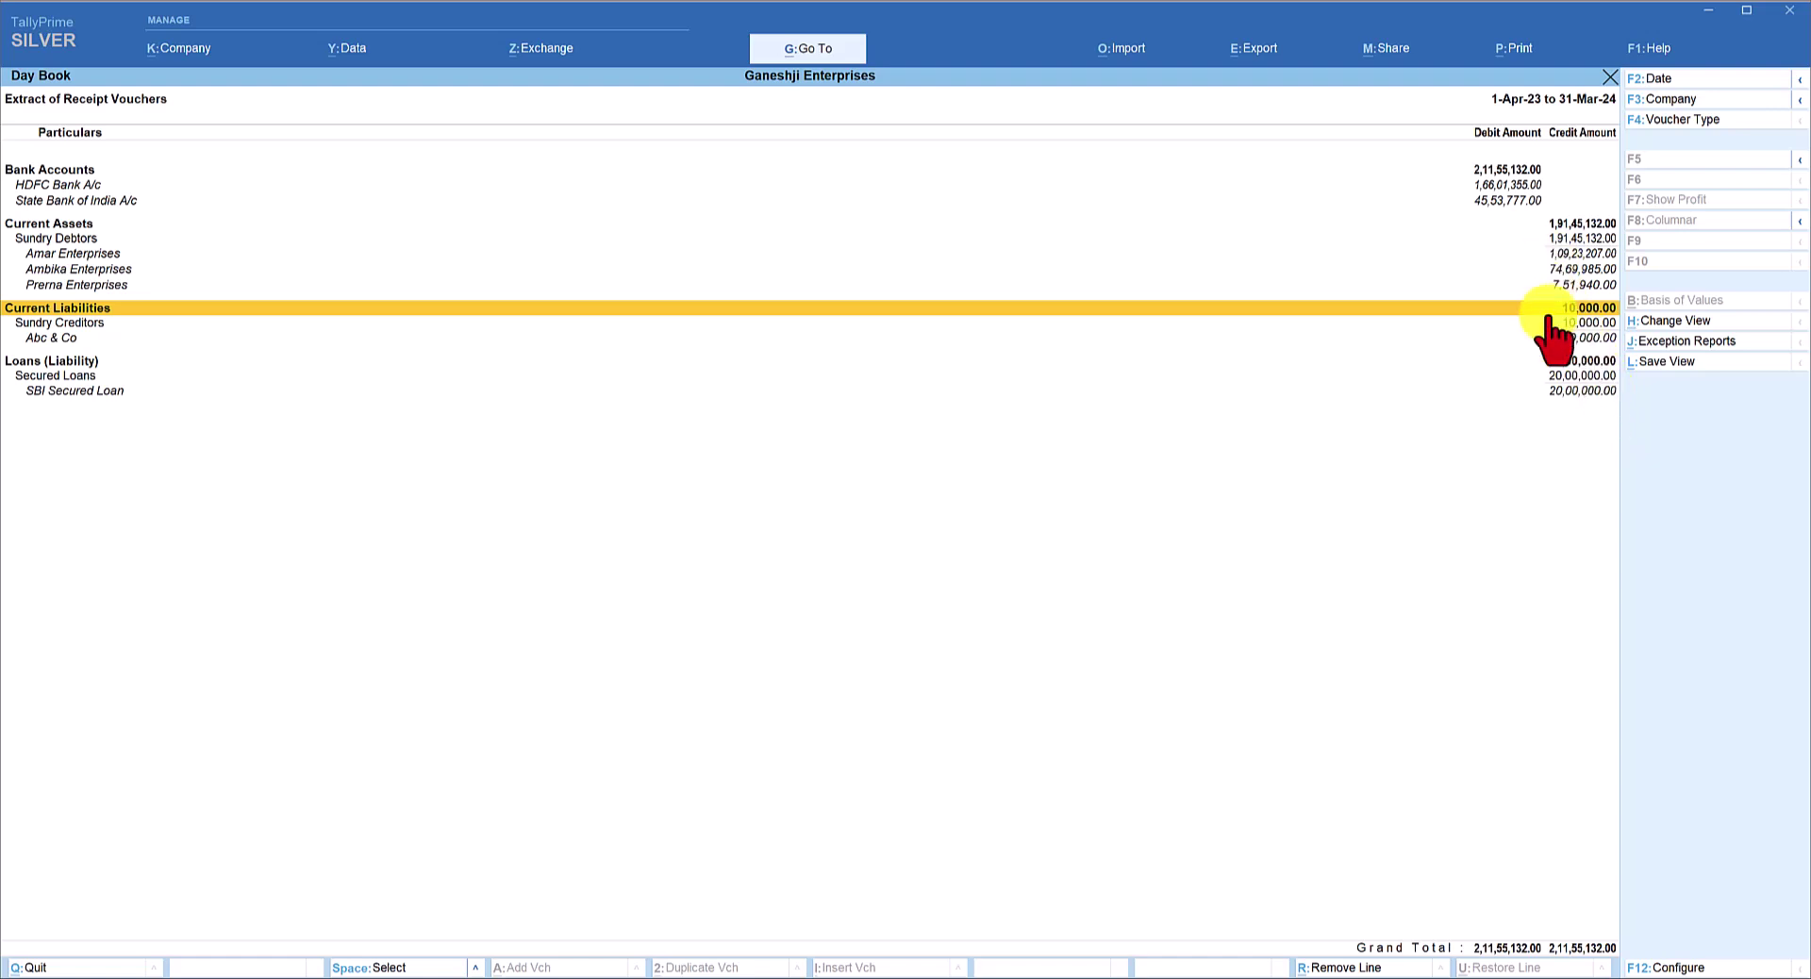
key("alt+F5")
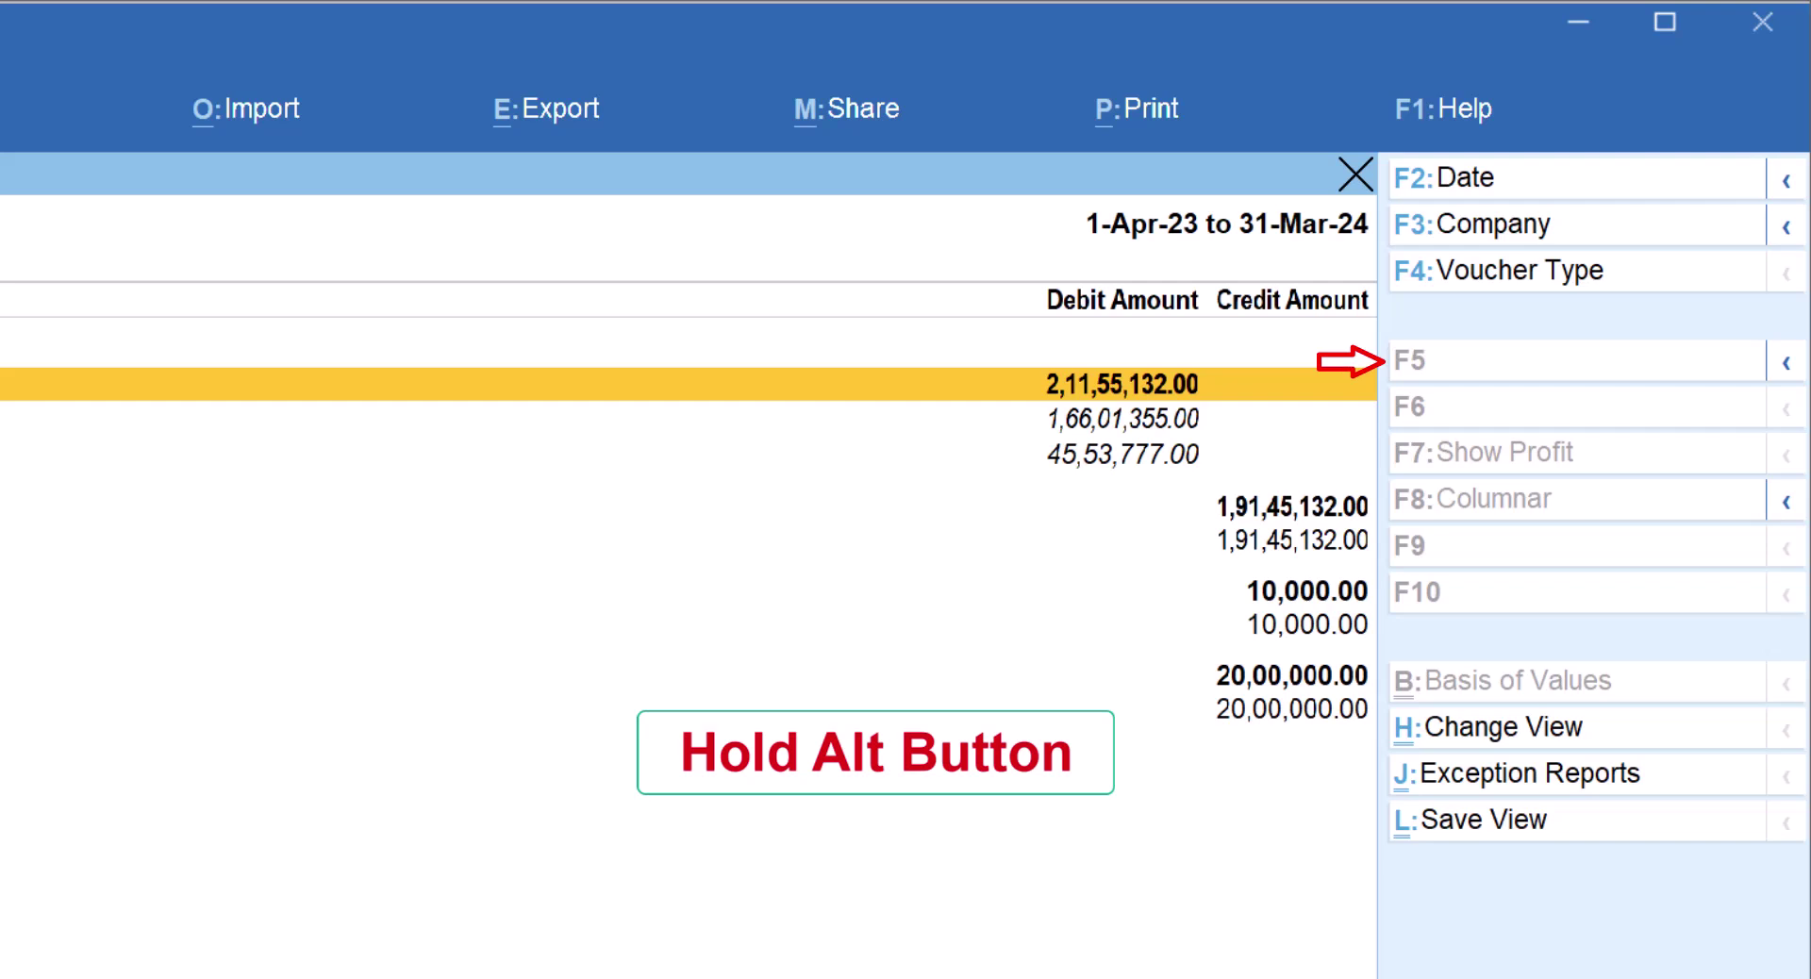
key("alt")
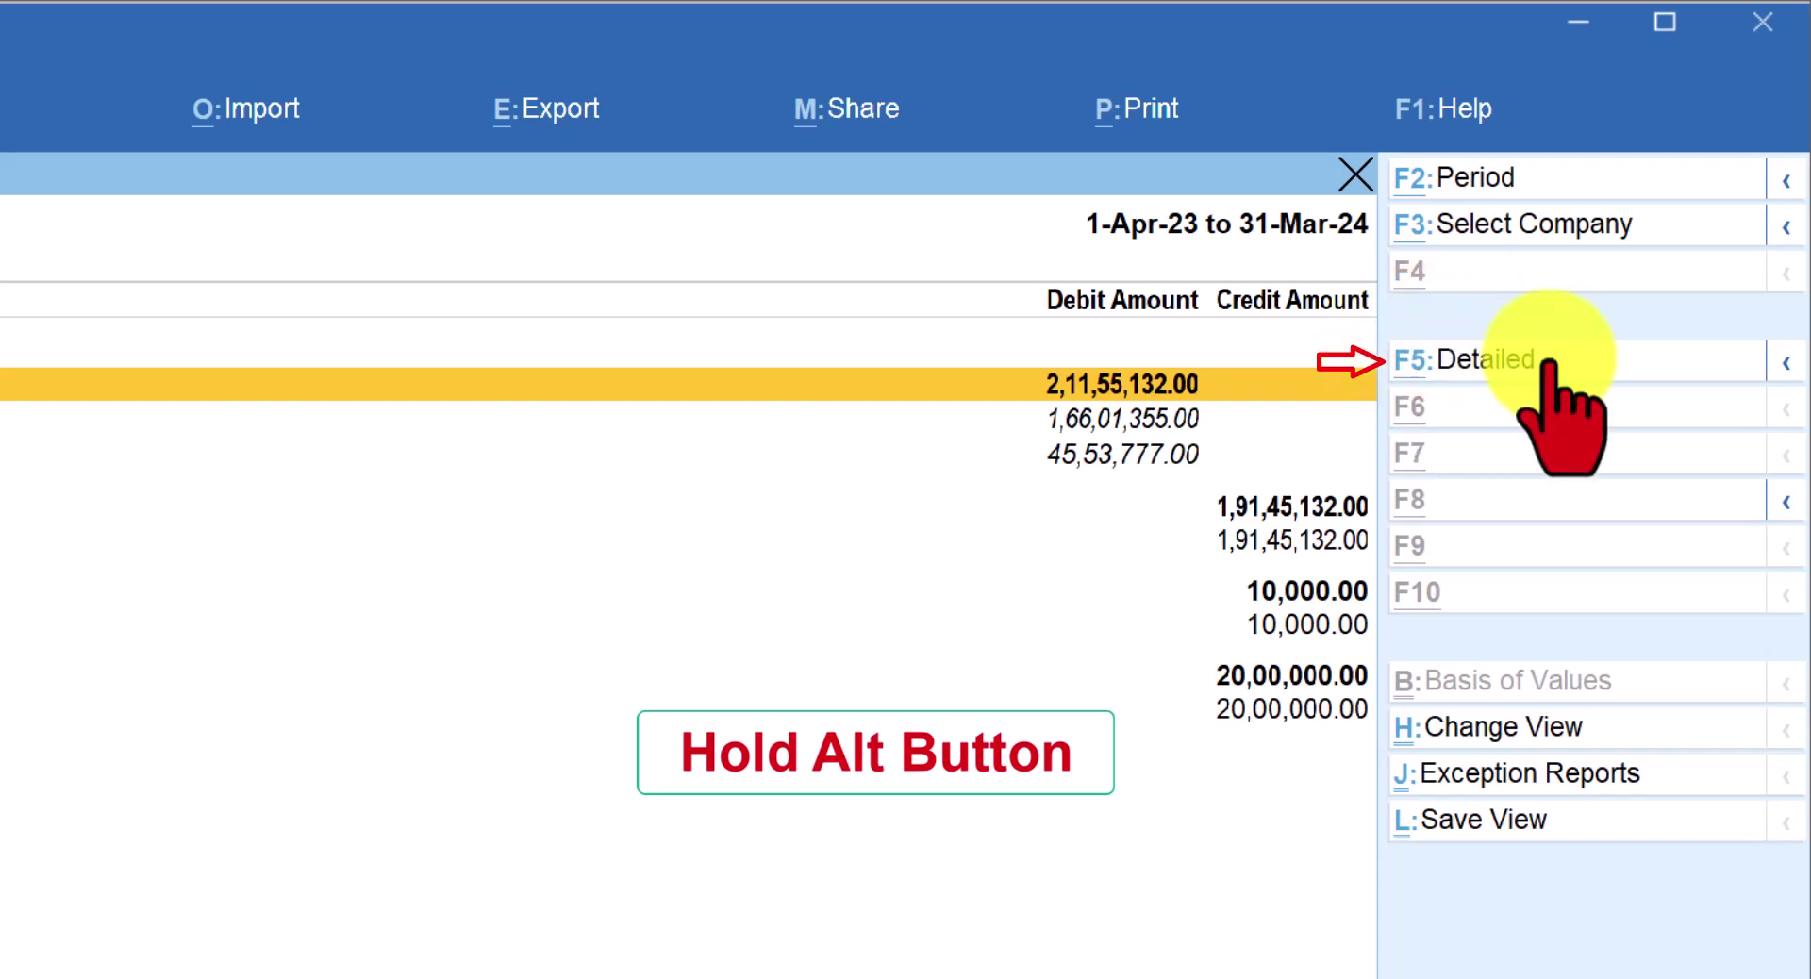
key("alt")
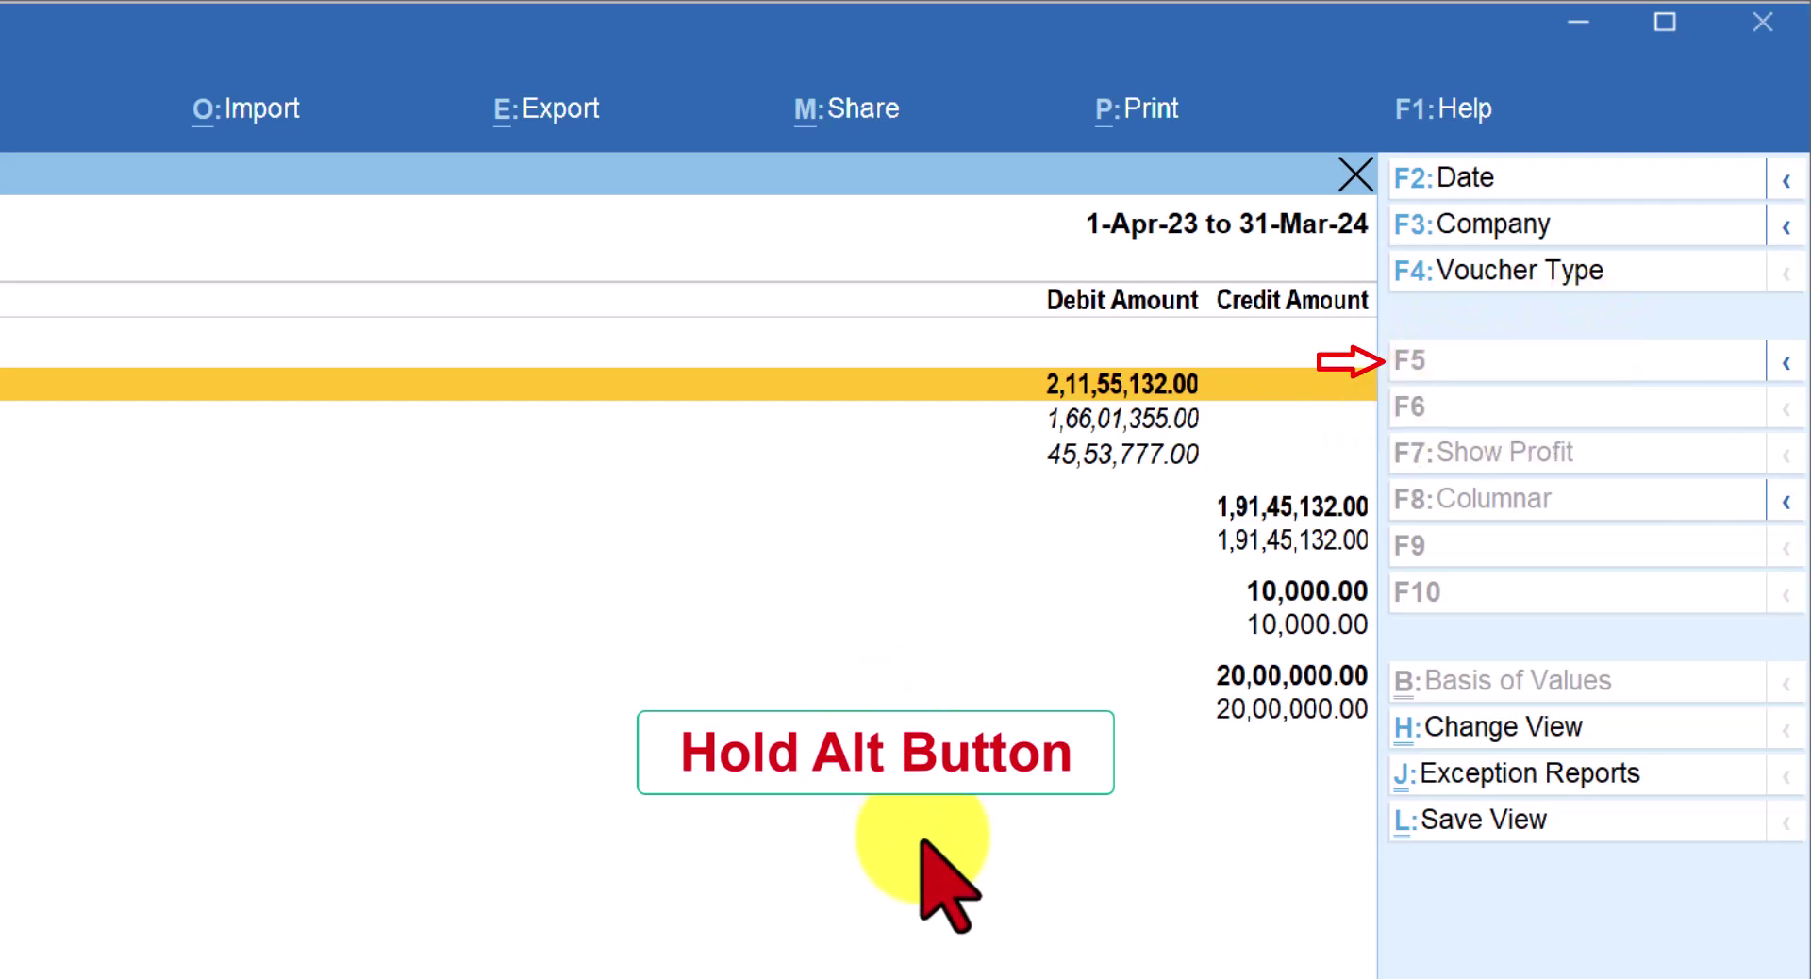
key("alt")
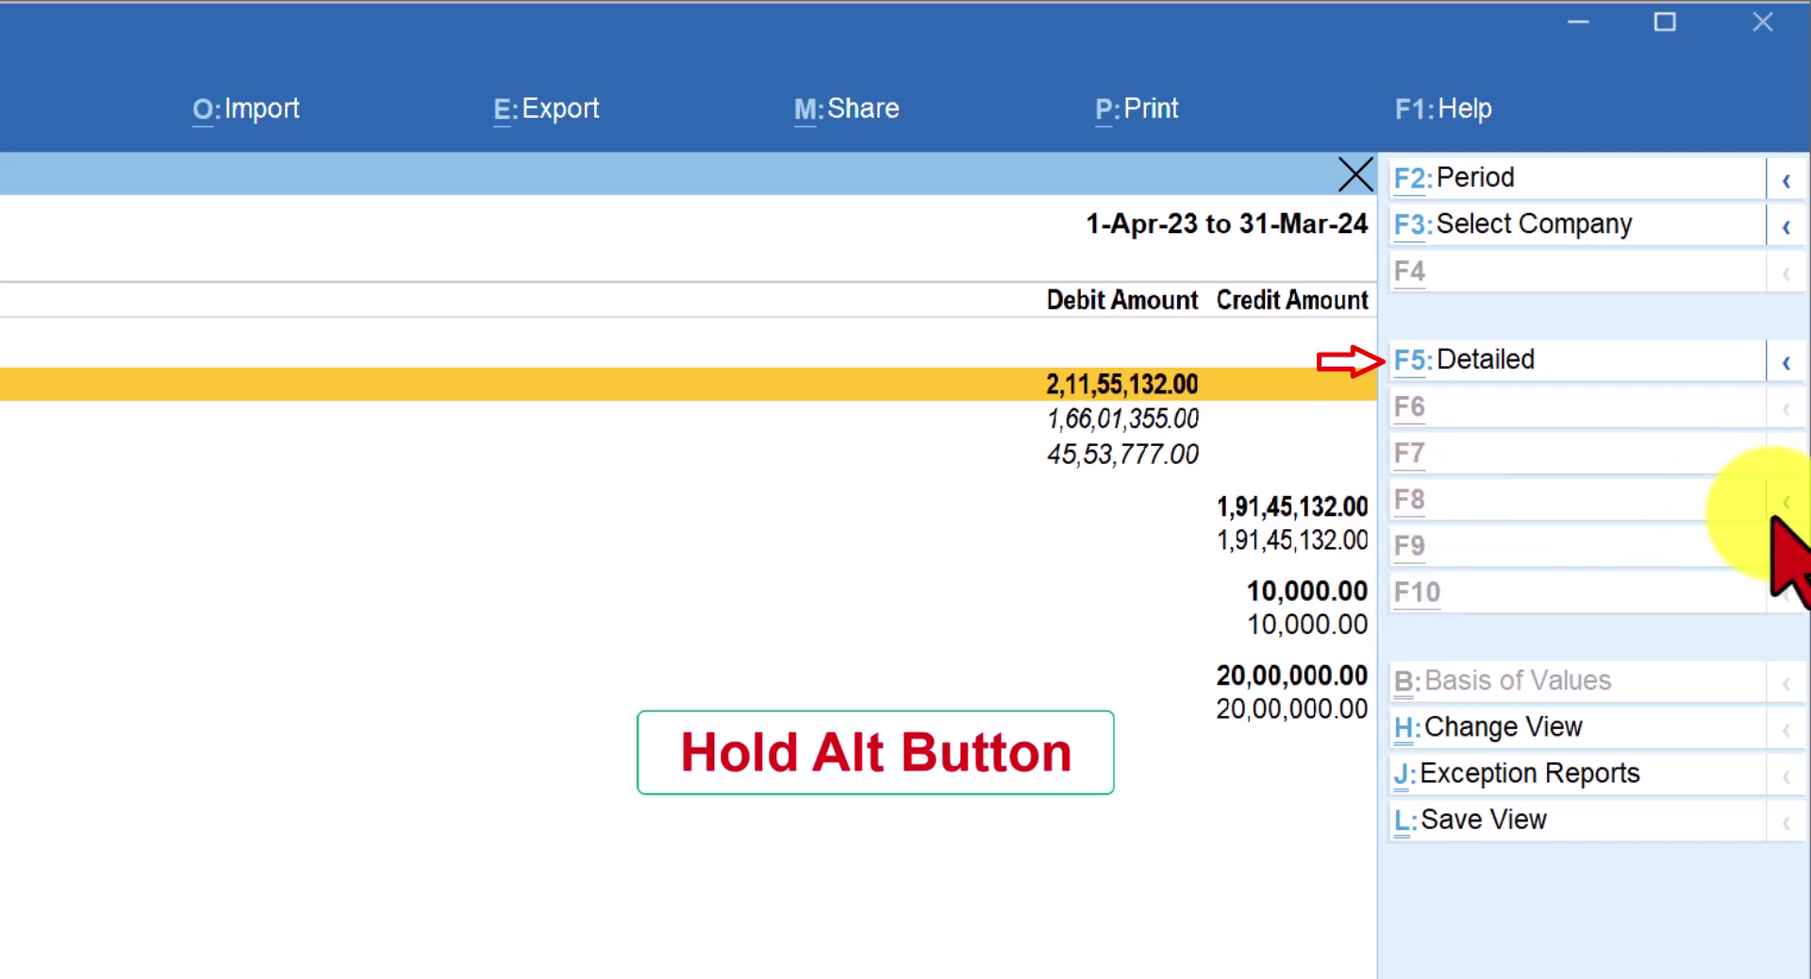
key("alt")
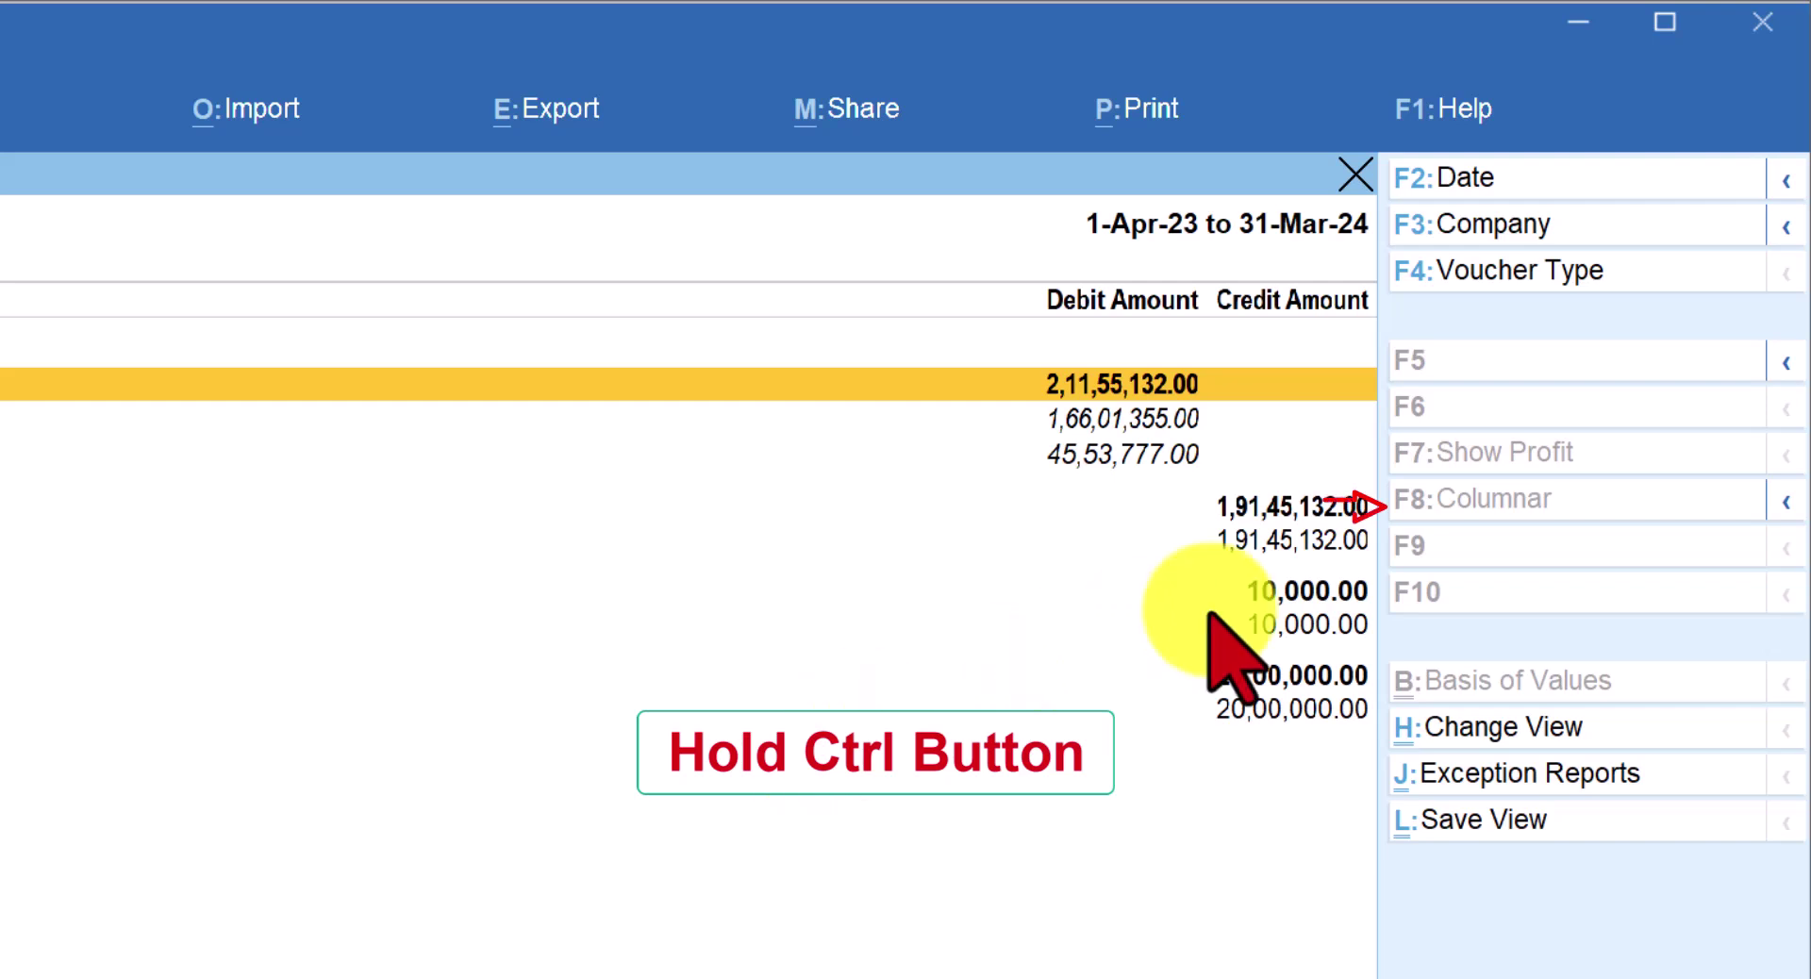
key("ctrl")
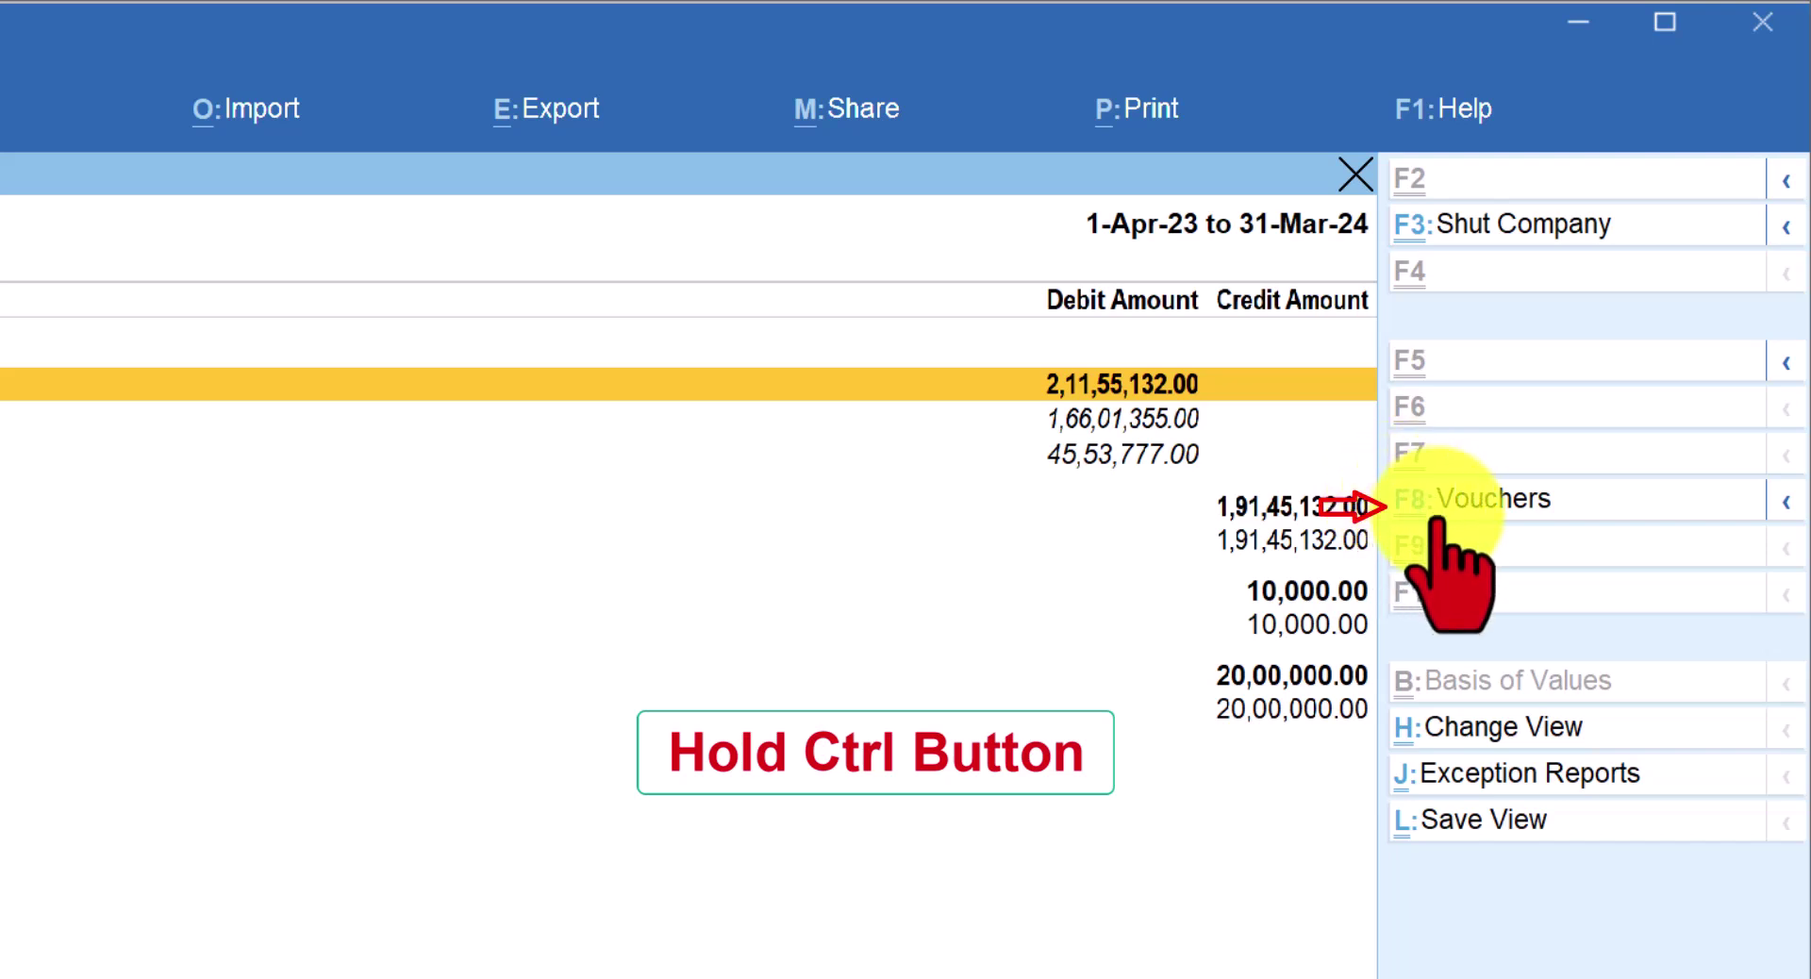
key("ctrl")
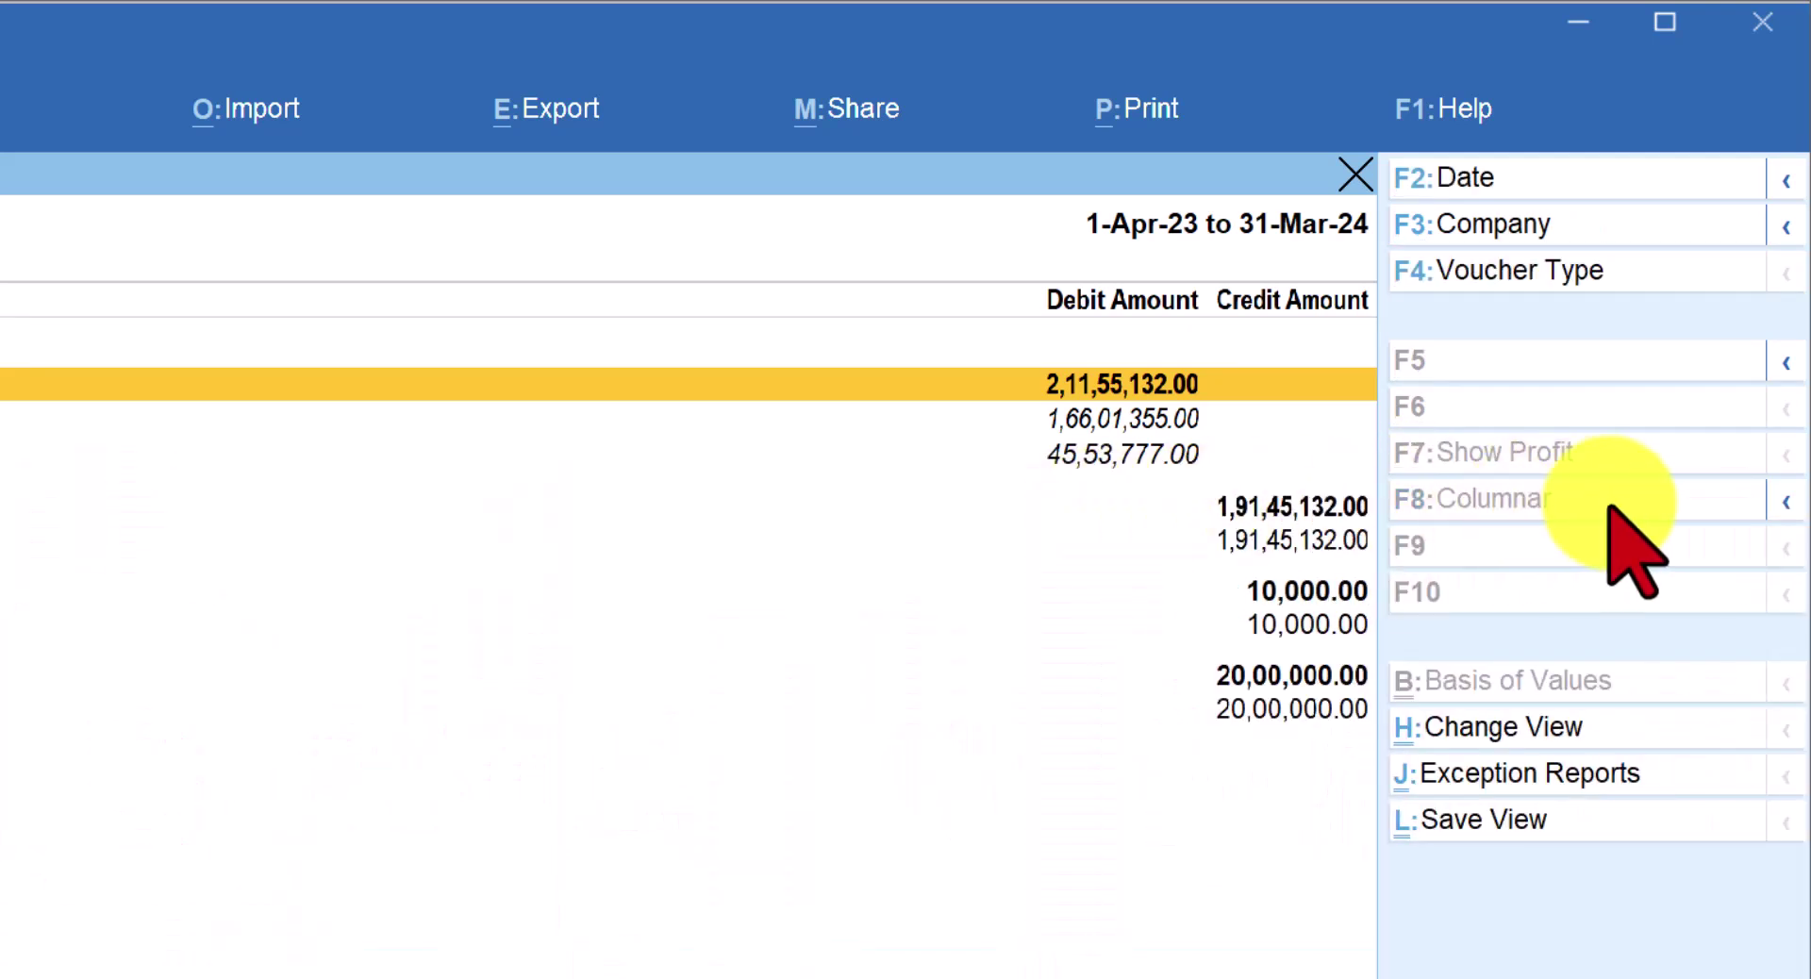
Switch the Receipt extract back to the list of individual vouchers
left_click(1784, 502)
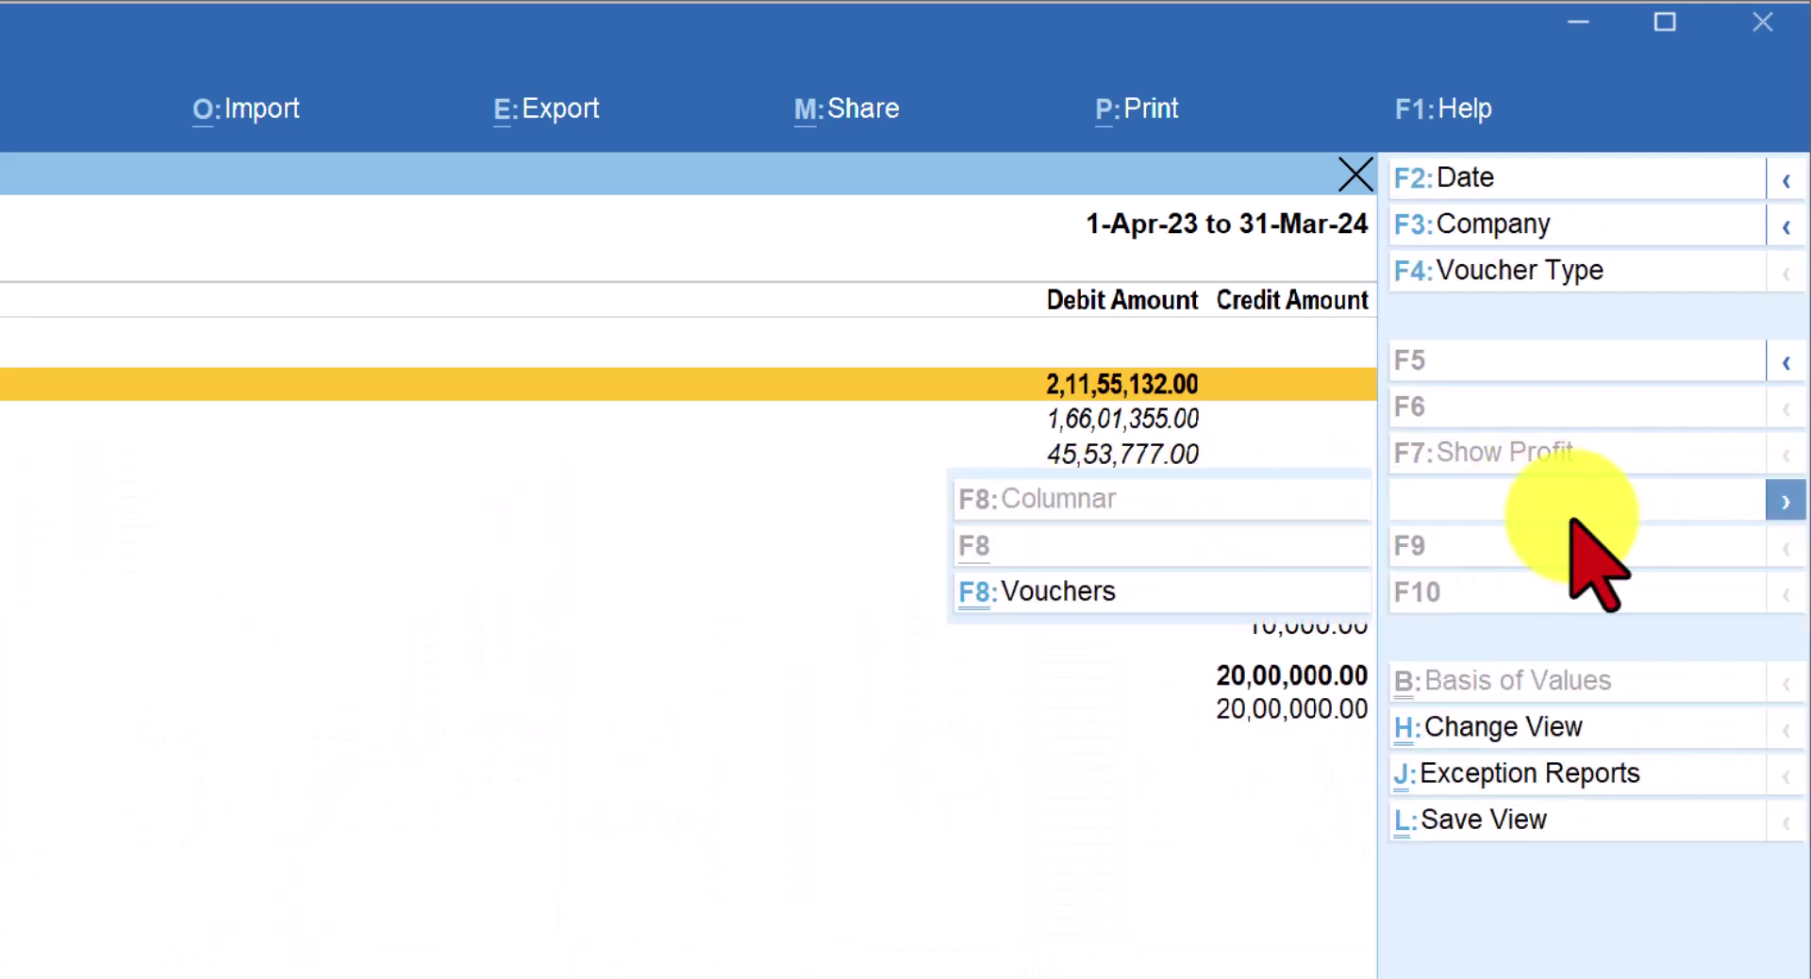
left_click(1060, 591)
key("Return")
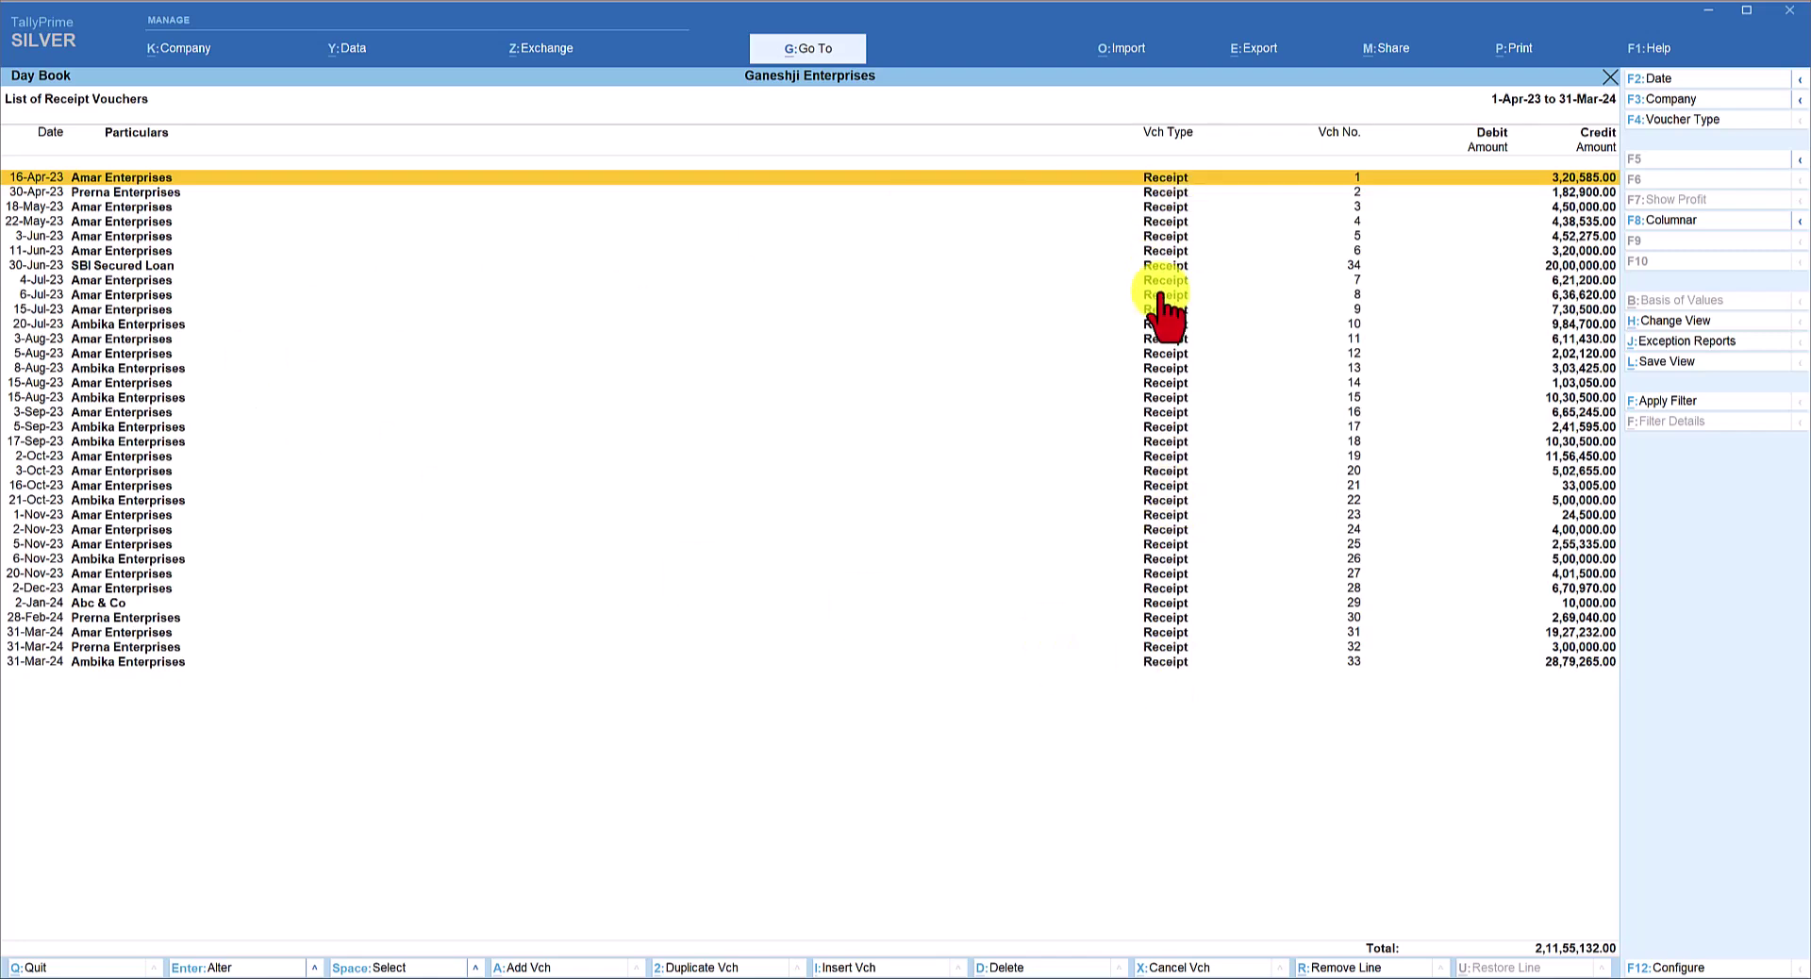
Show all voucher types in the Day Book and restrict its basis of values to Inventory Entries Only
left_click(1681, 119)
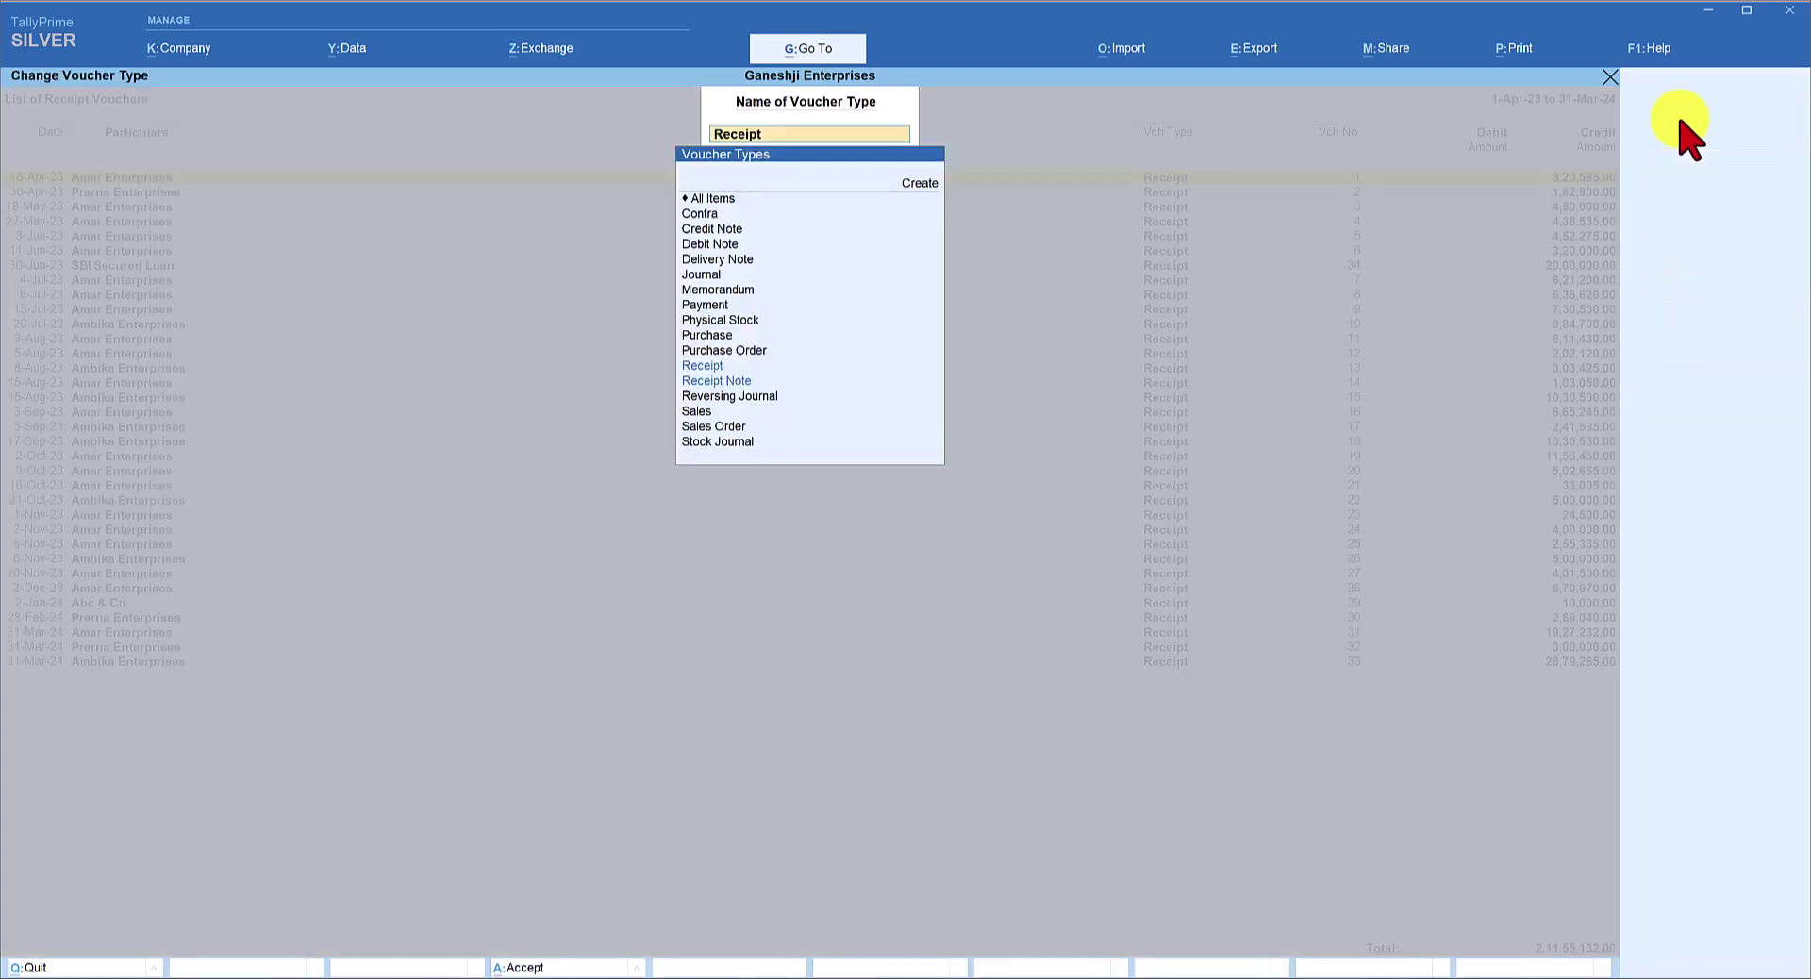
left_click(717, 199)
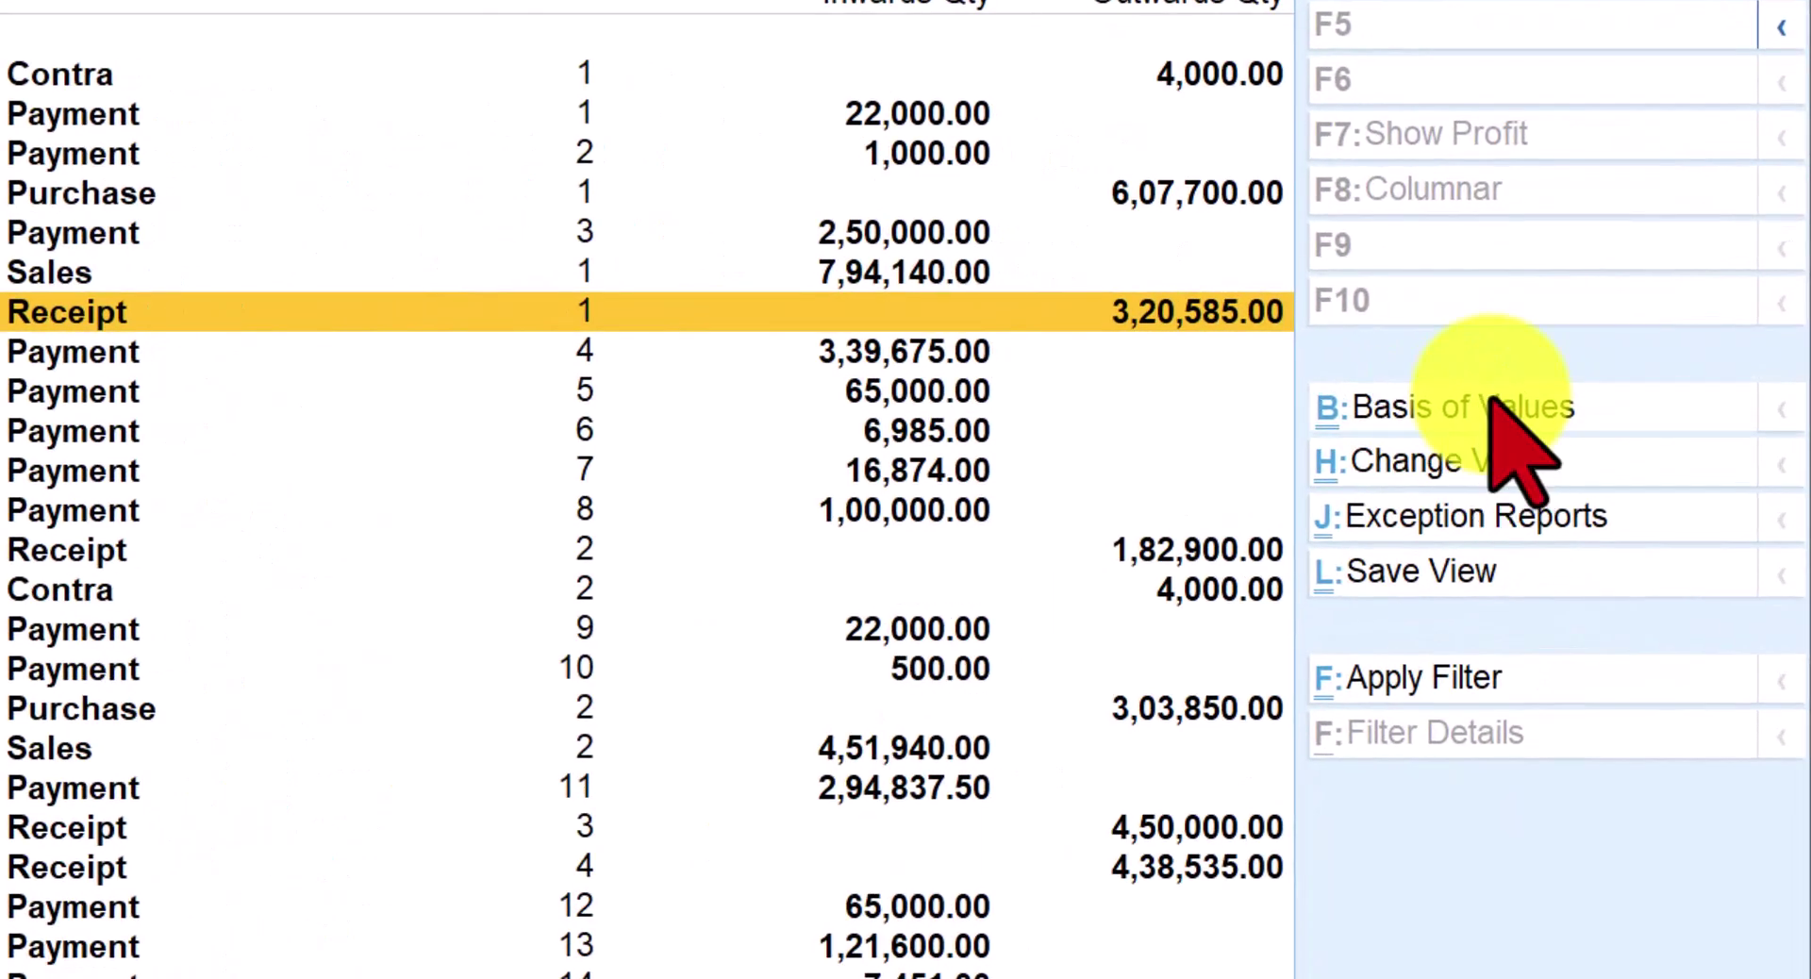
left_click(1493, 407)
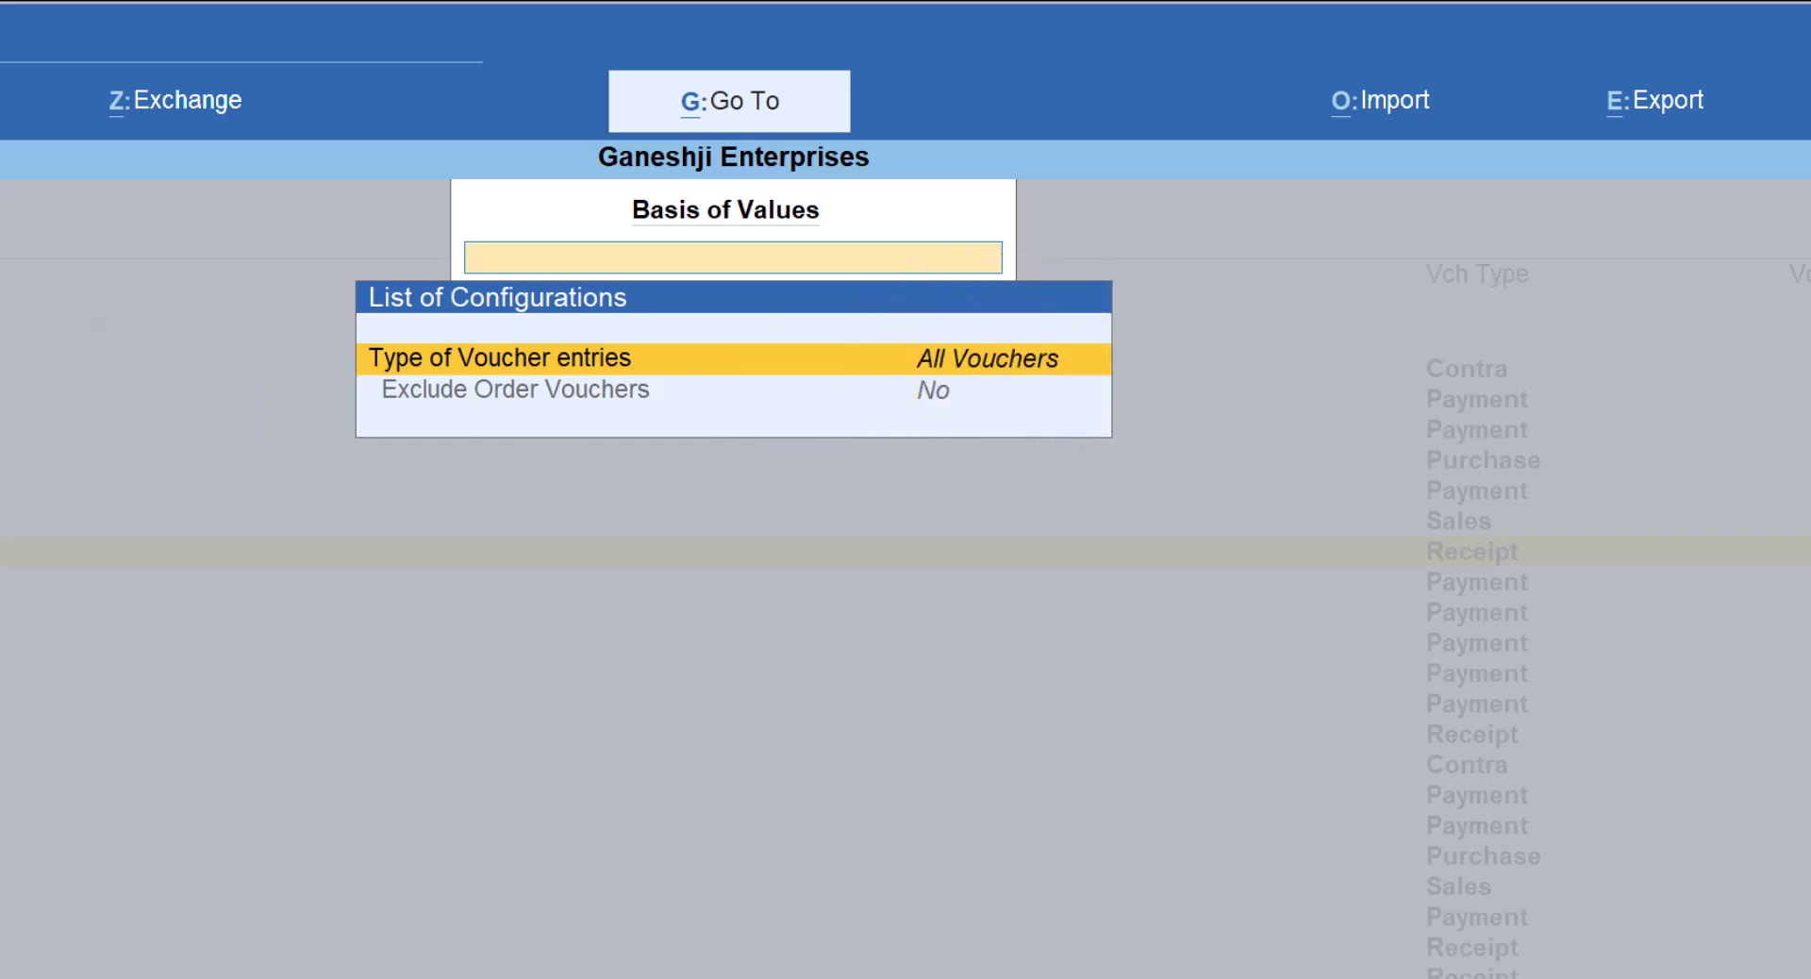
key("Return")
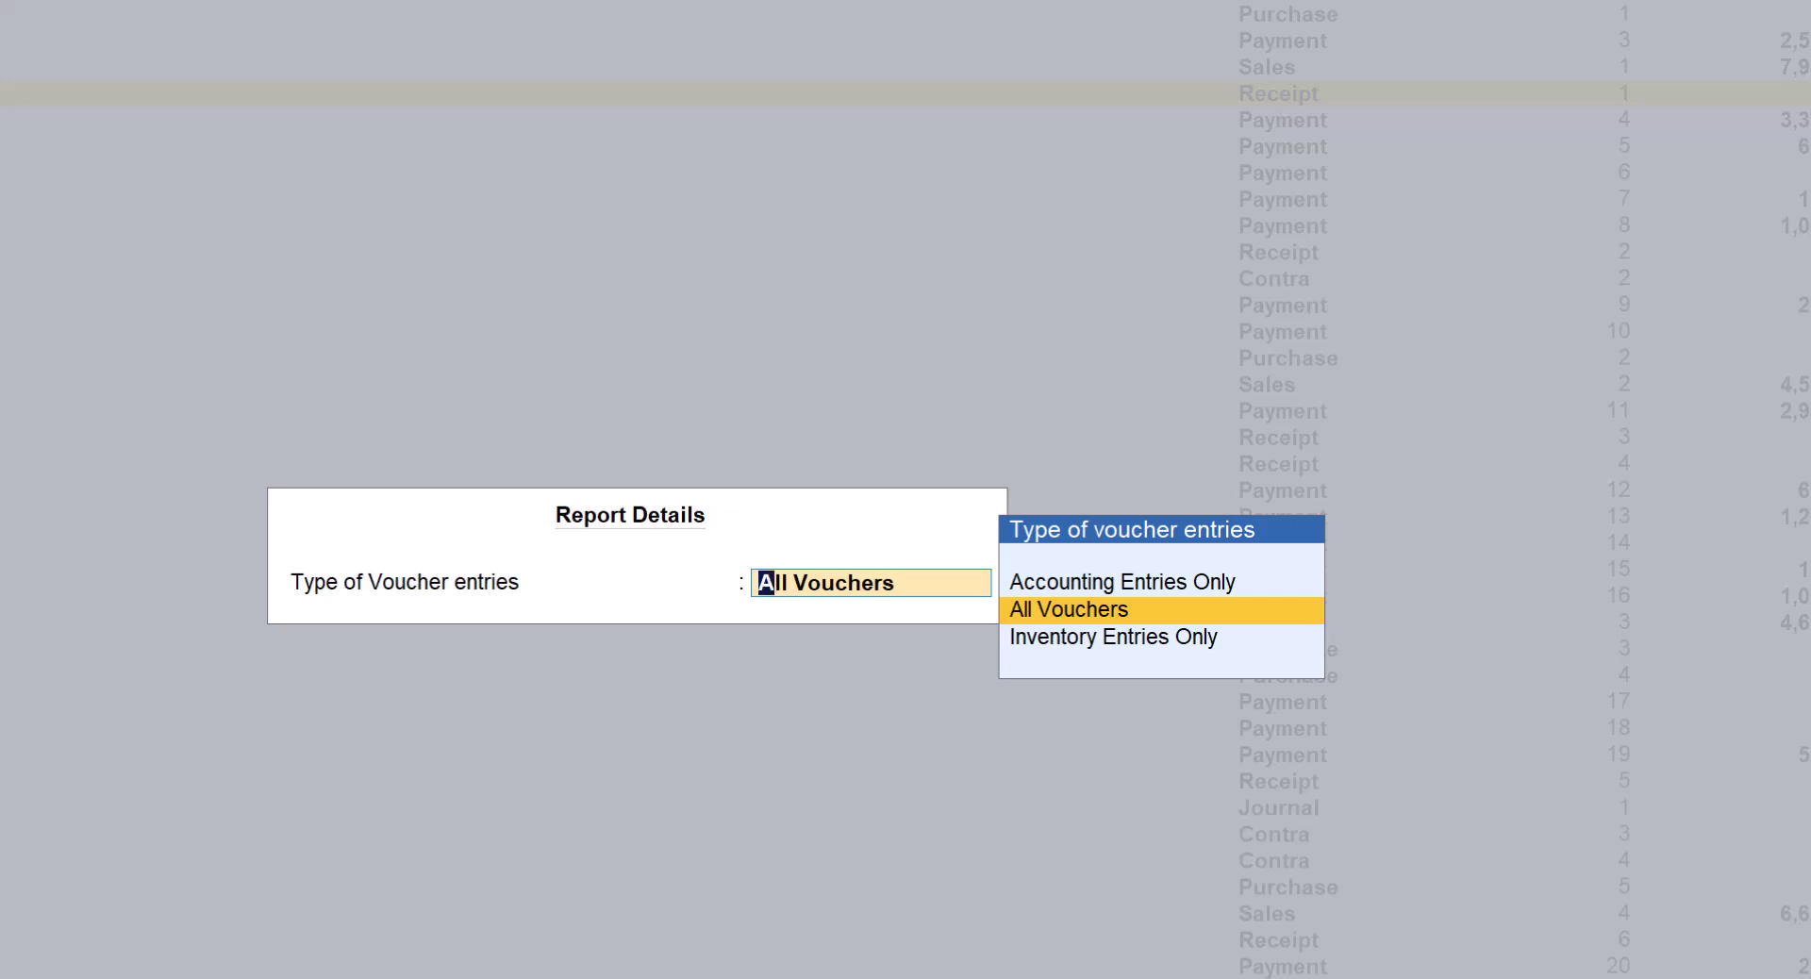
key("Down")
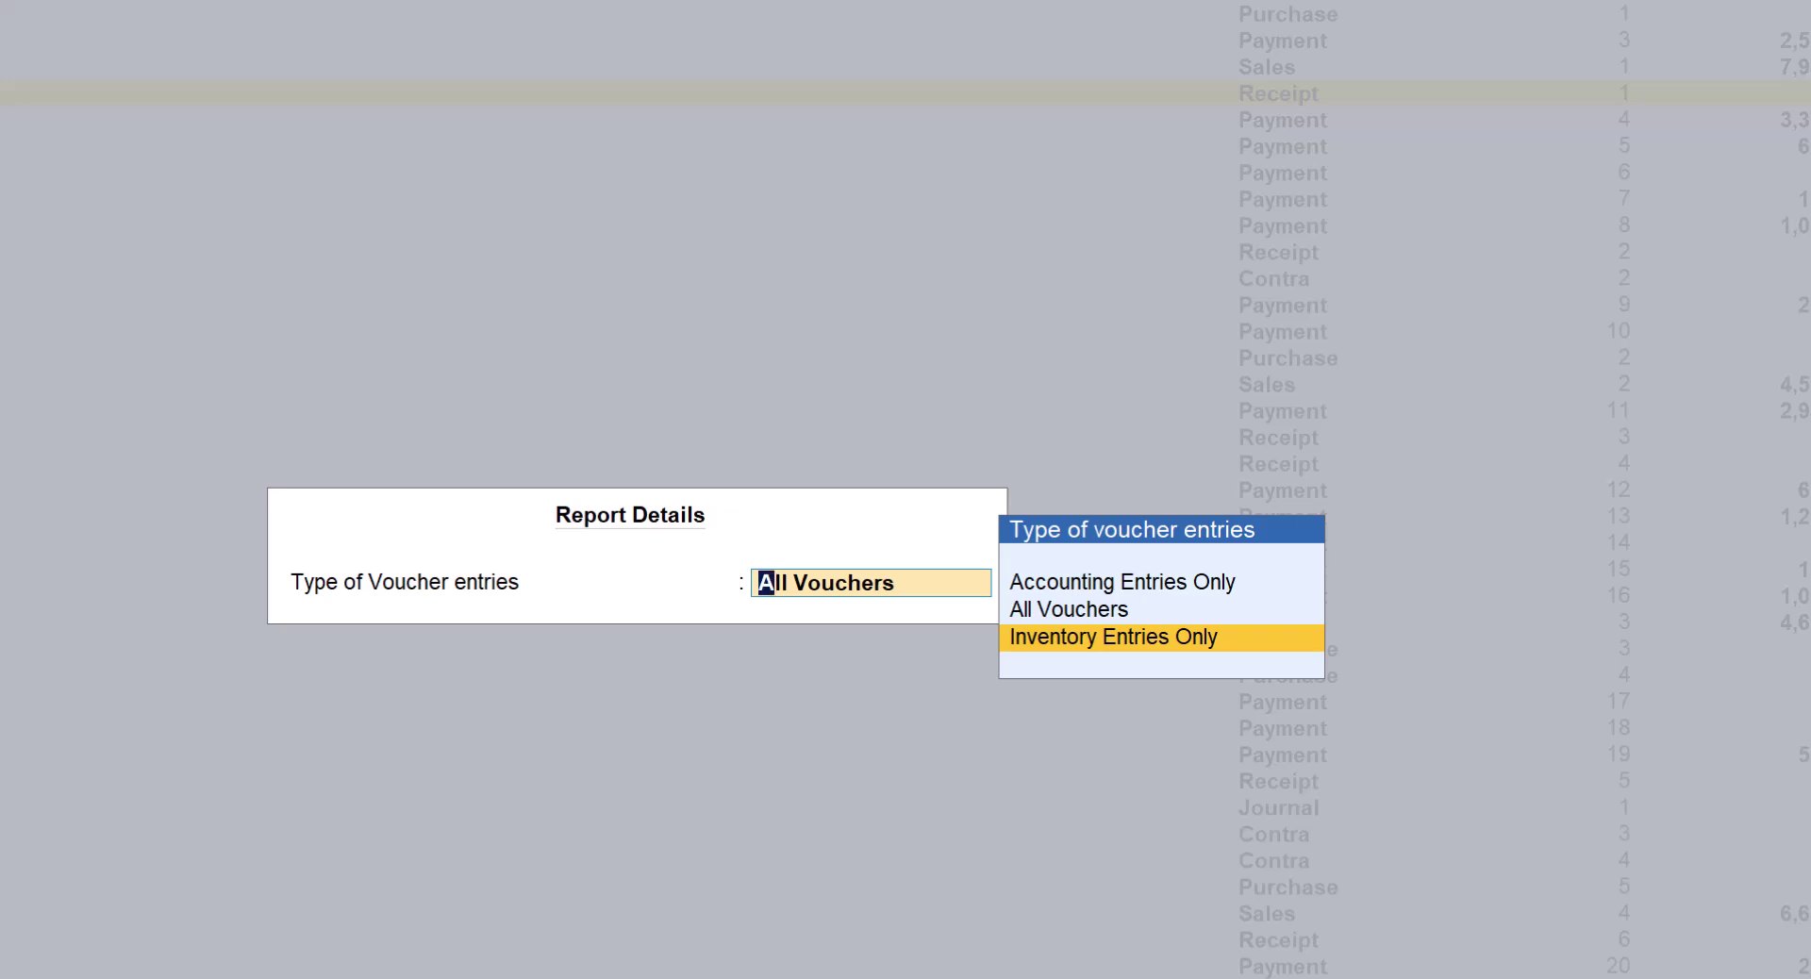
key("Return")
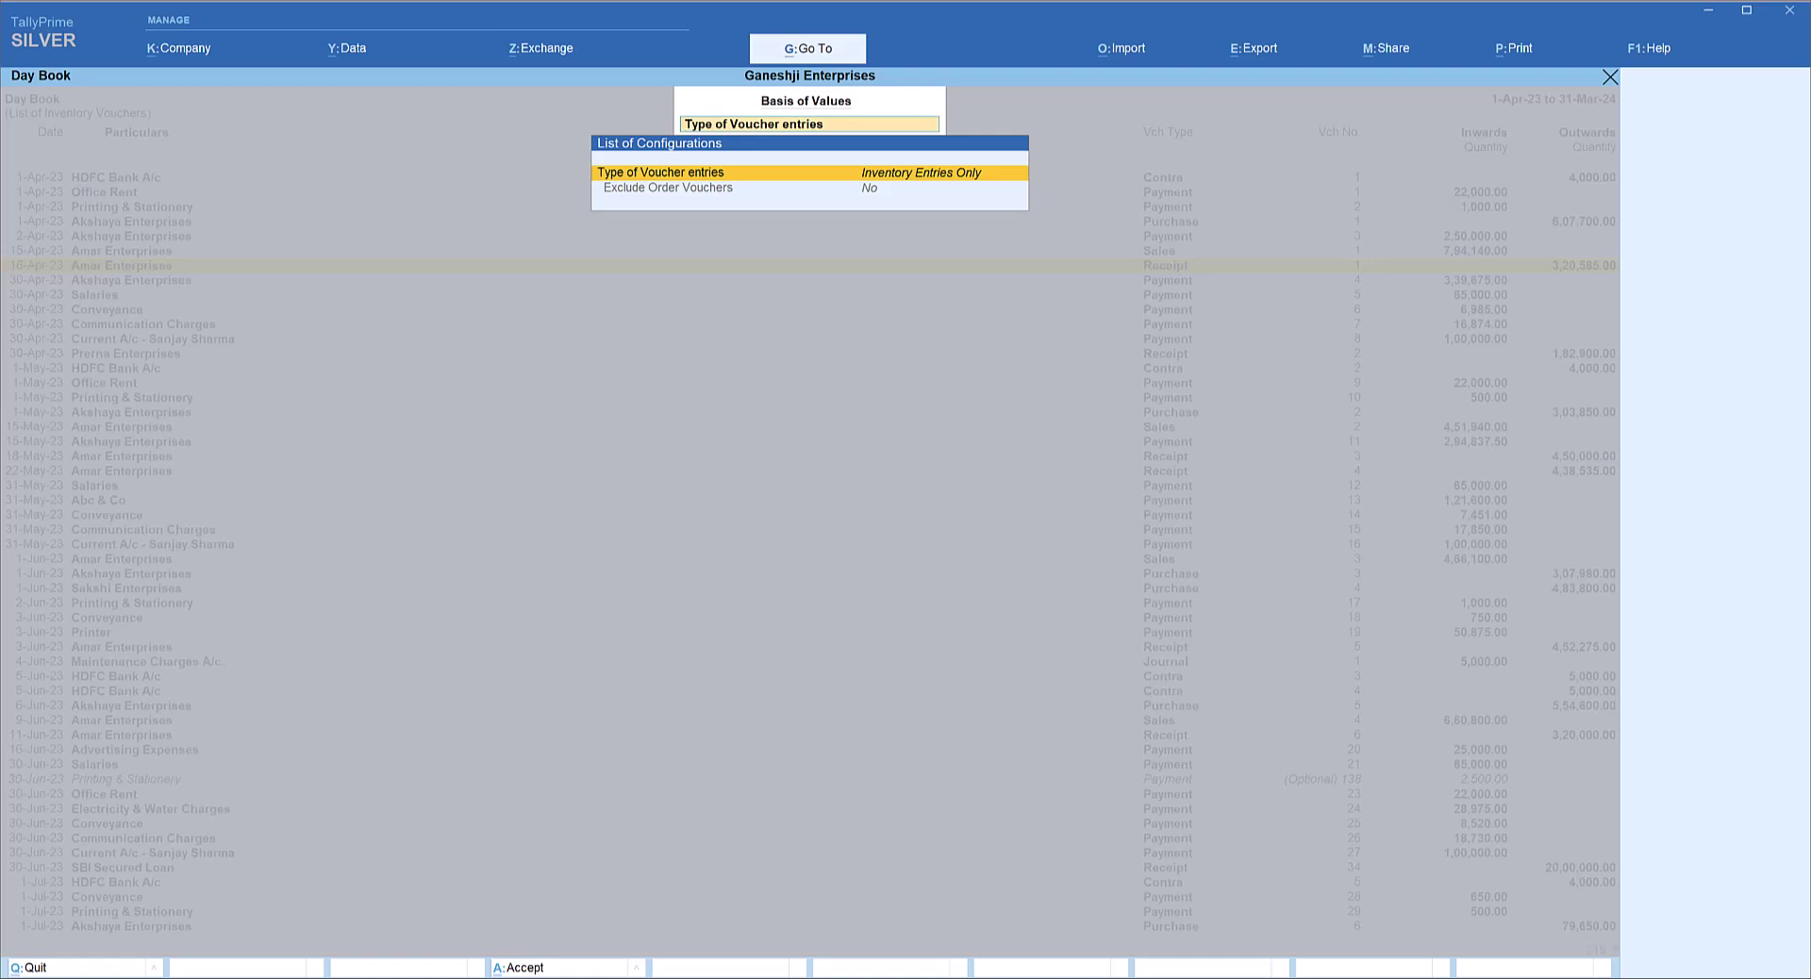
key("BackSpace")
key("ctrl+a")
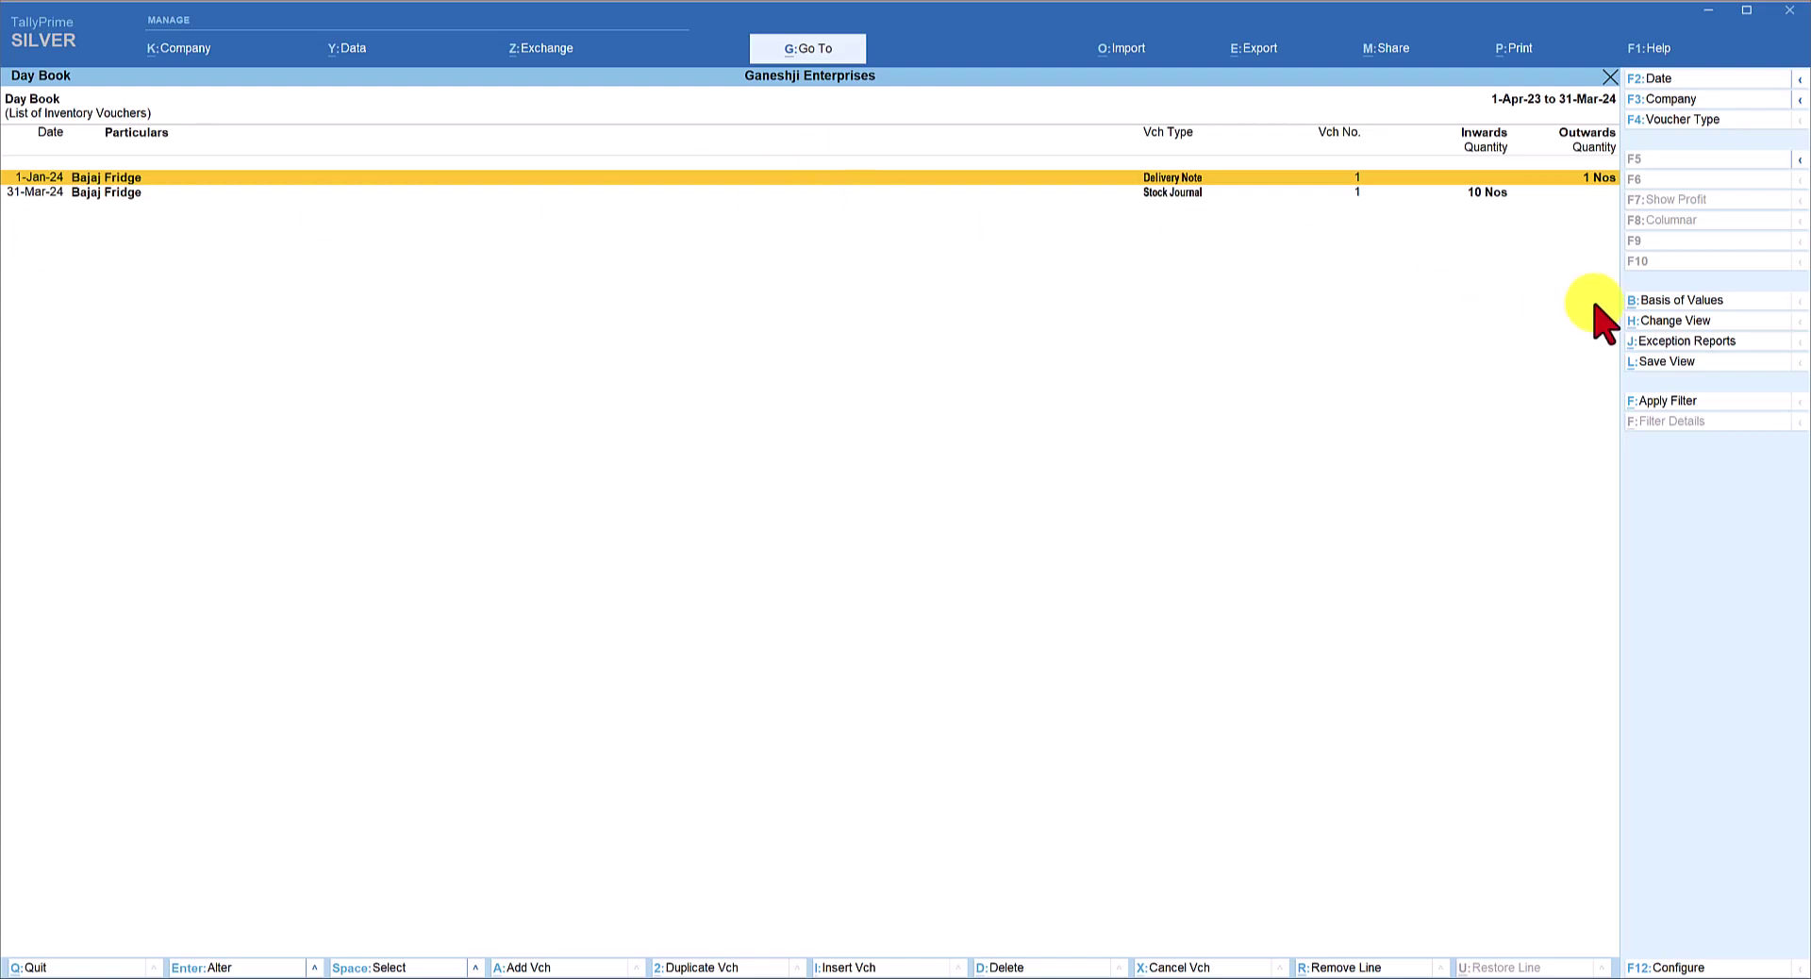
Set the Day Book's type of voucher entries back to All Vouchers and go to the first entry
left_click(1648, 302)
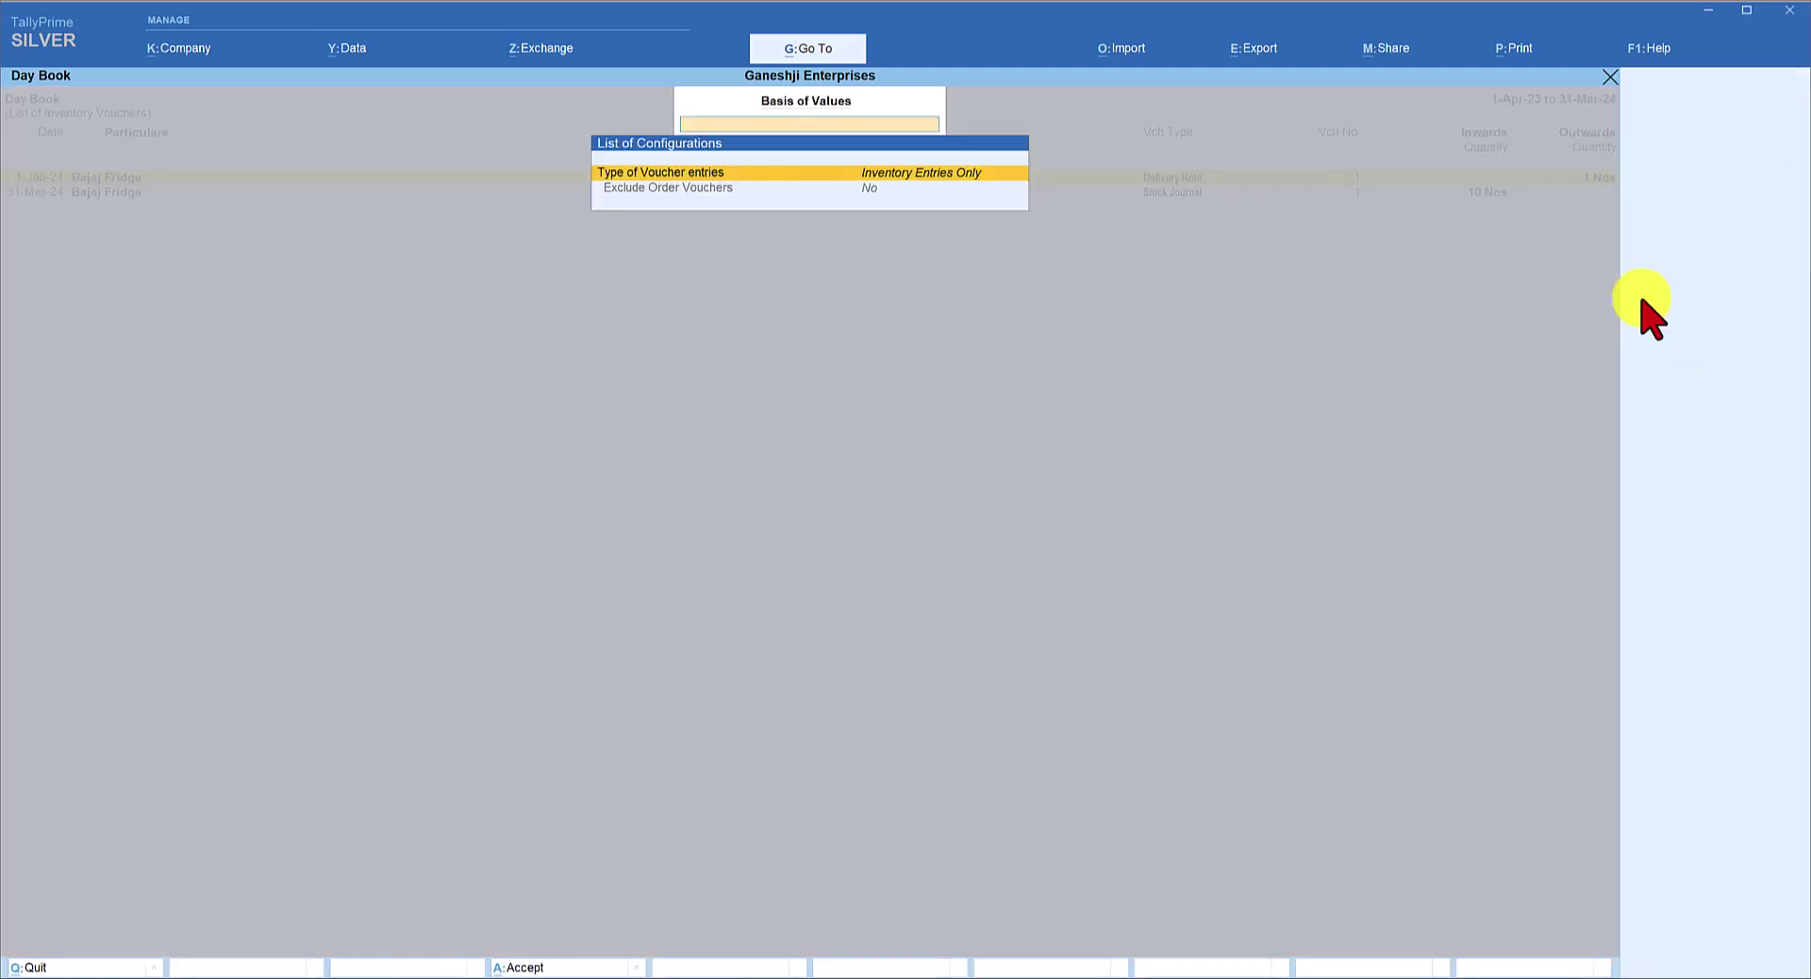
key("Return")
key("Up")
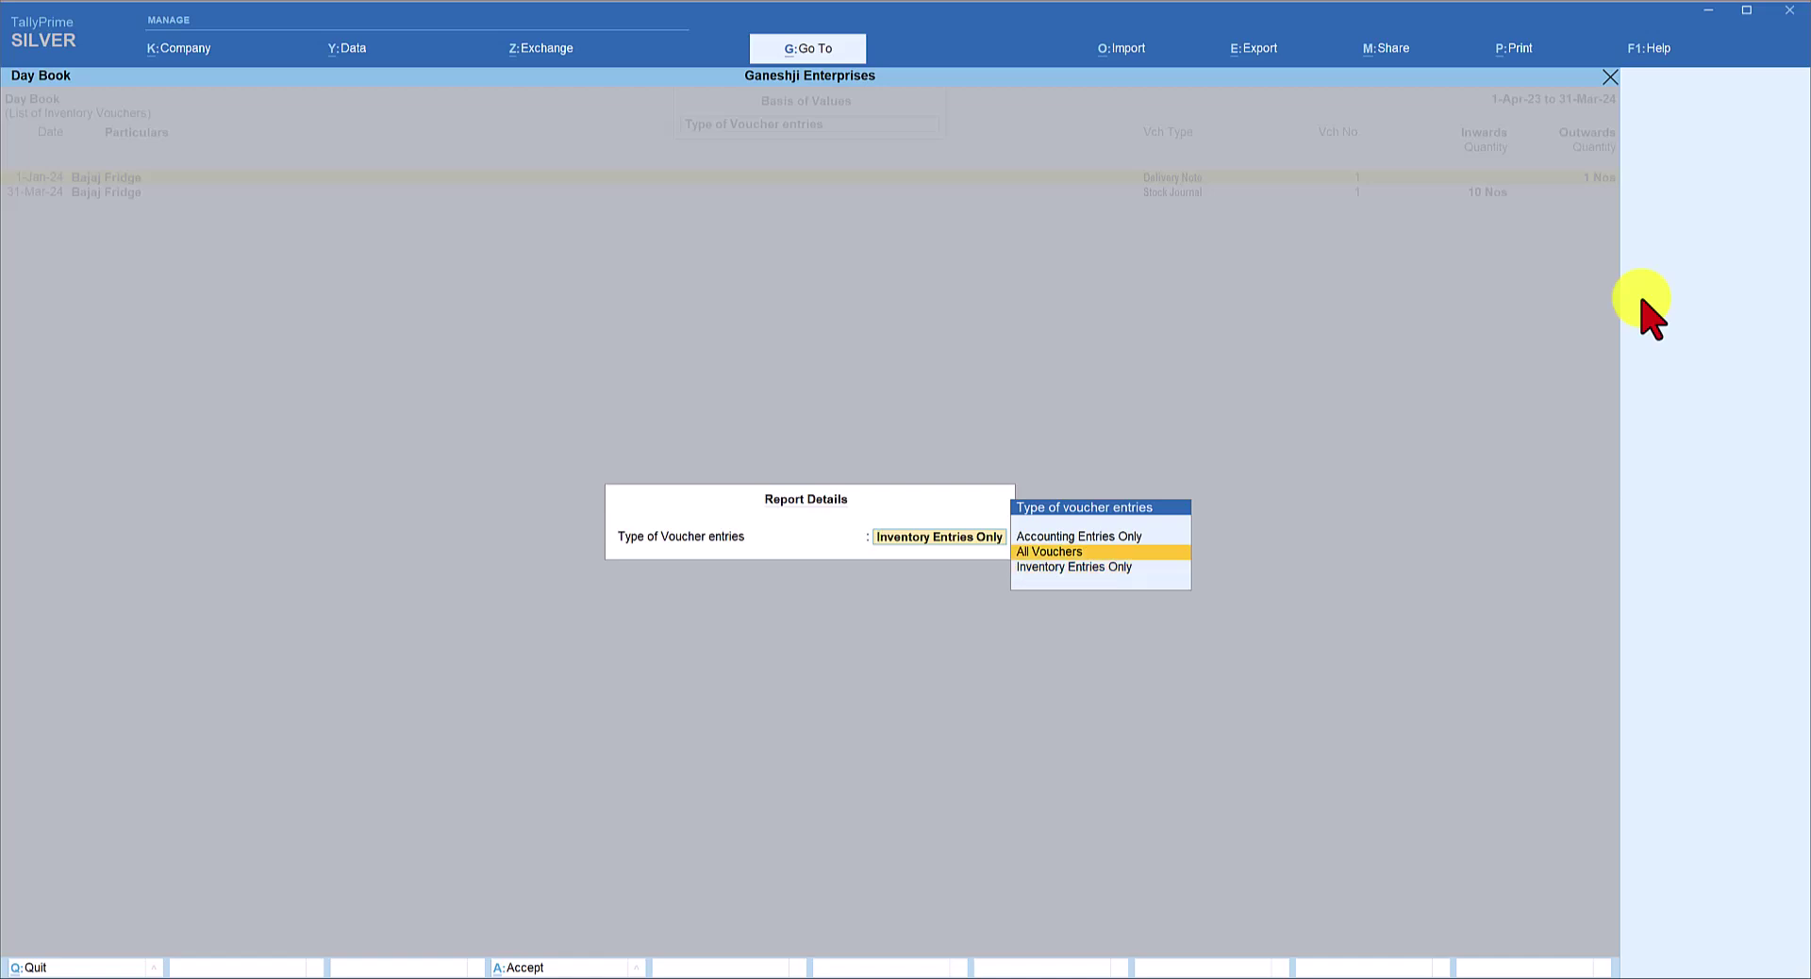
key("Return")
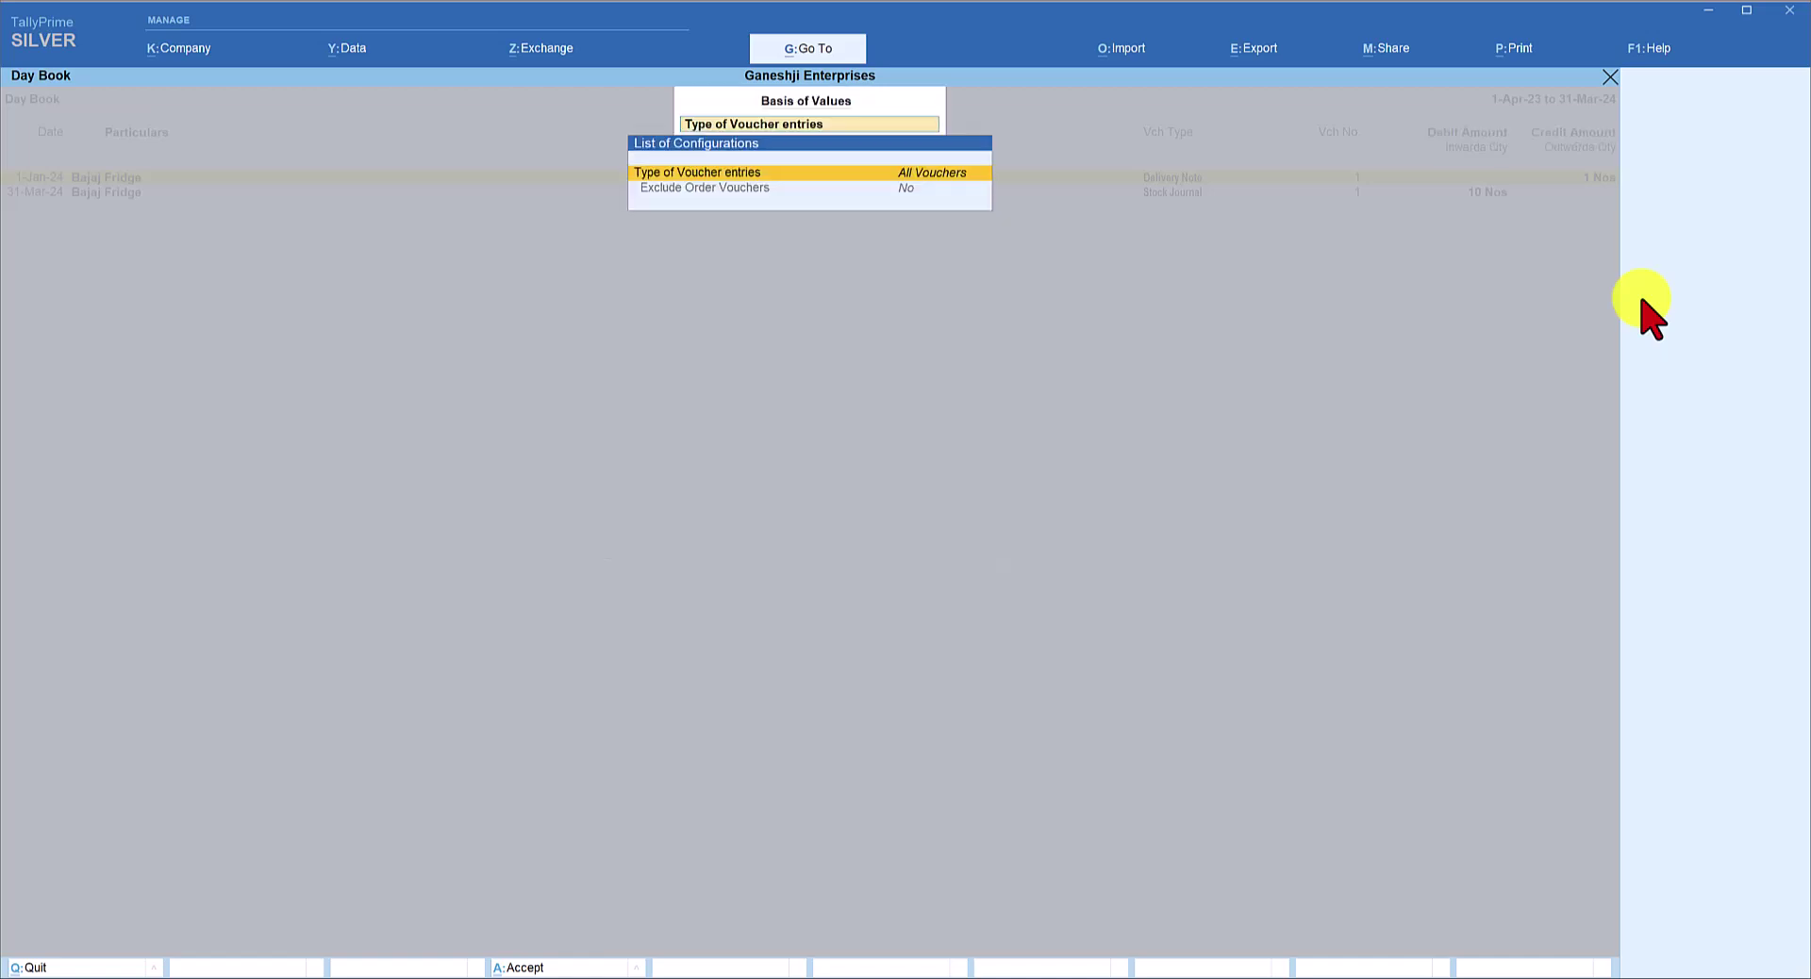
key("ctrl+a")
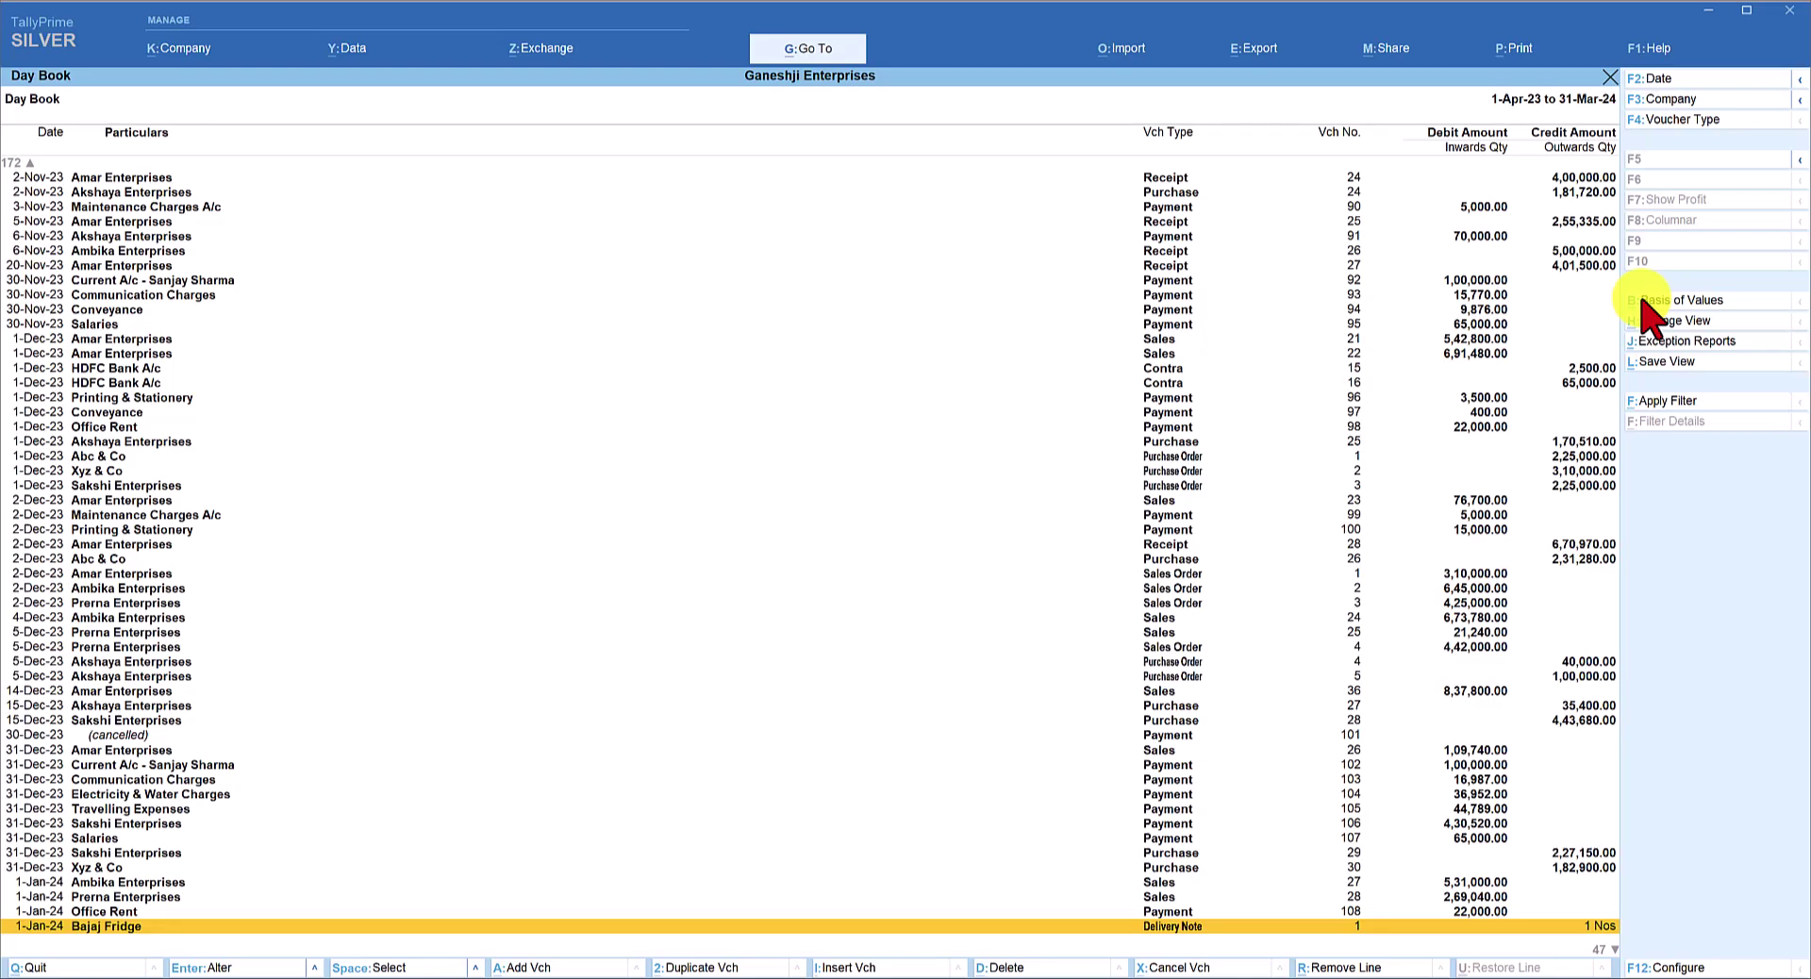
key("Home")
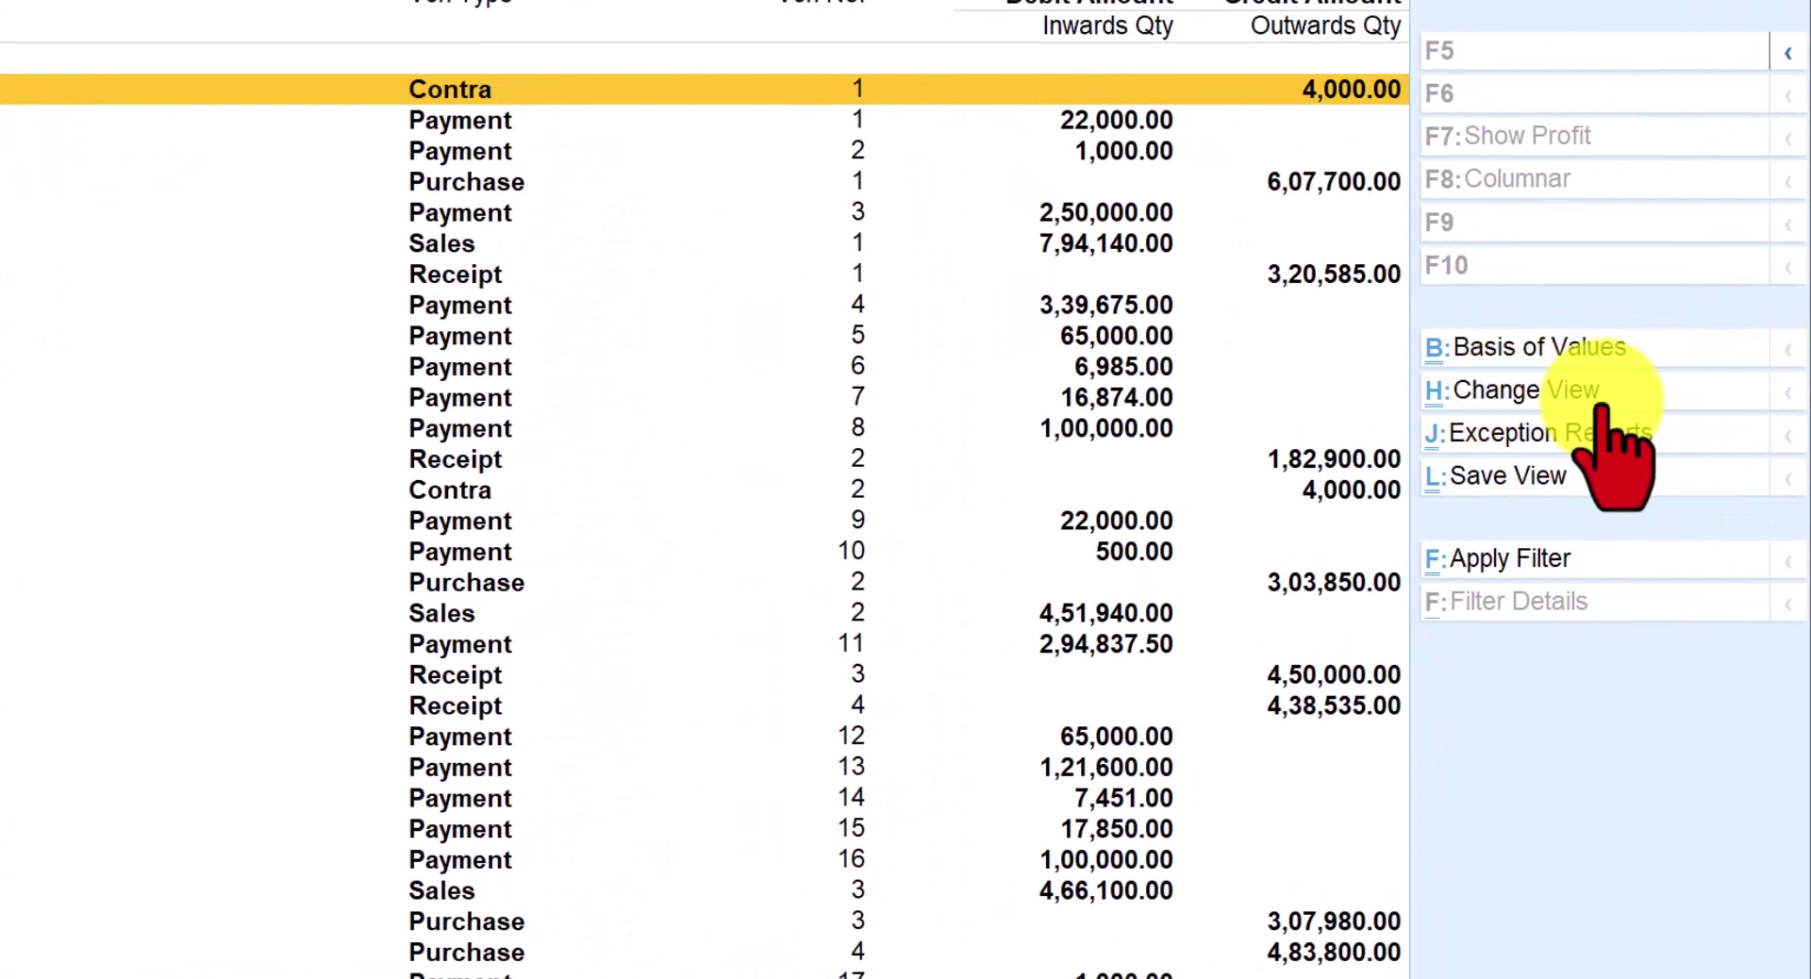
In the related Post-Dated Bank Transactions report, view only the pending transactions and return to showing all of them
left_click(1552, 391)
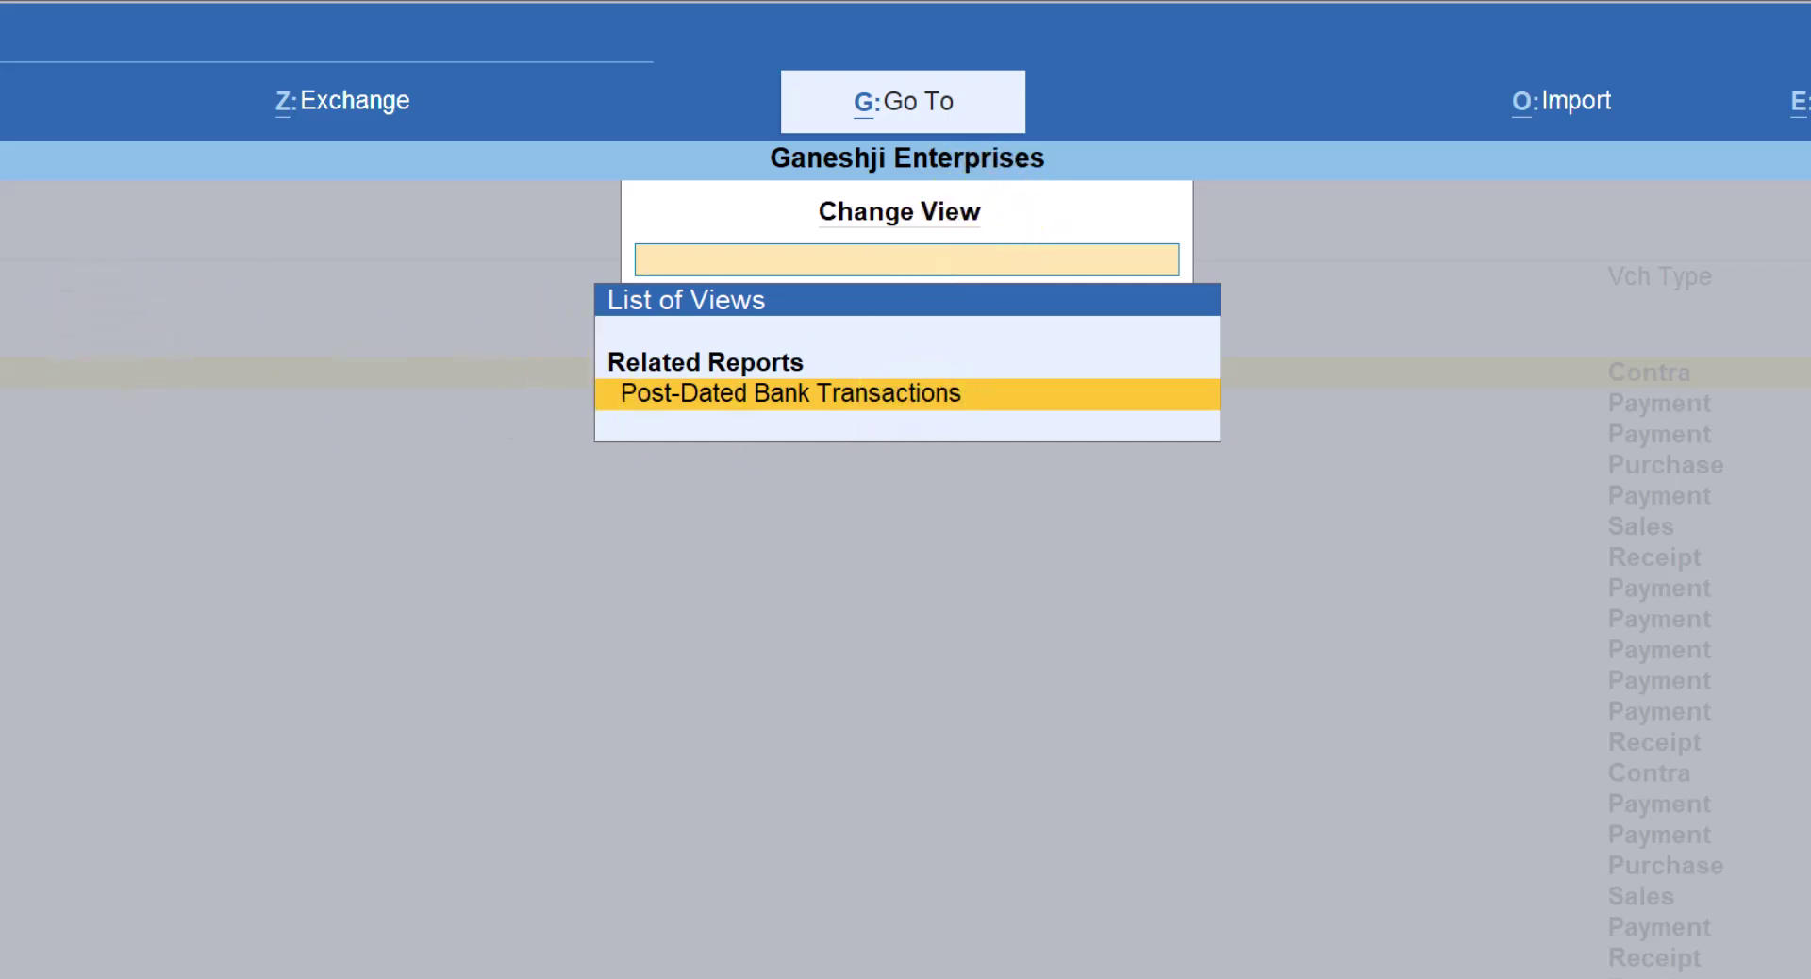
key("Return")
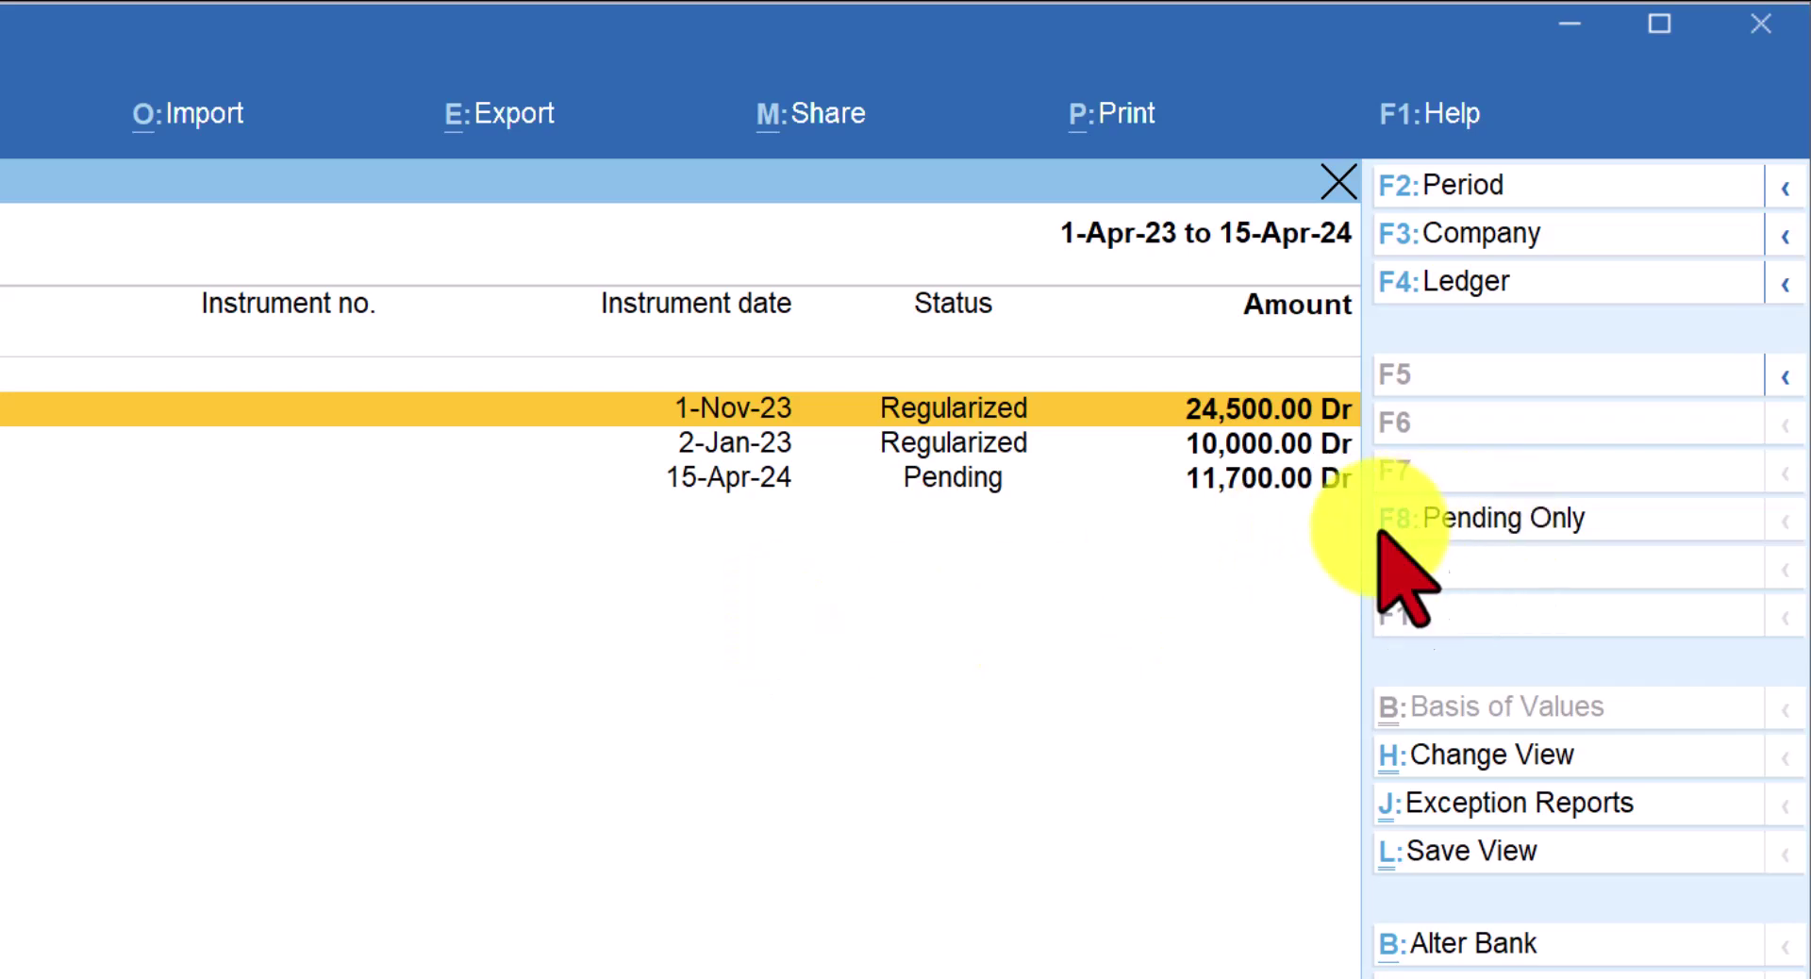
left_click(1493, 521)
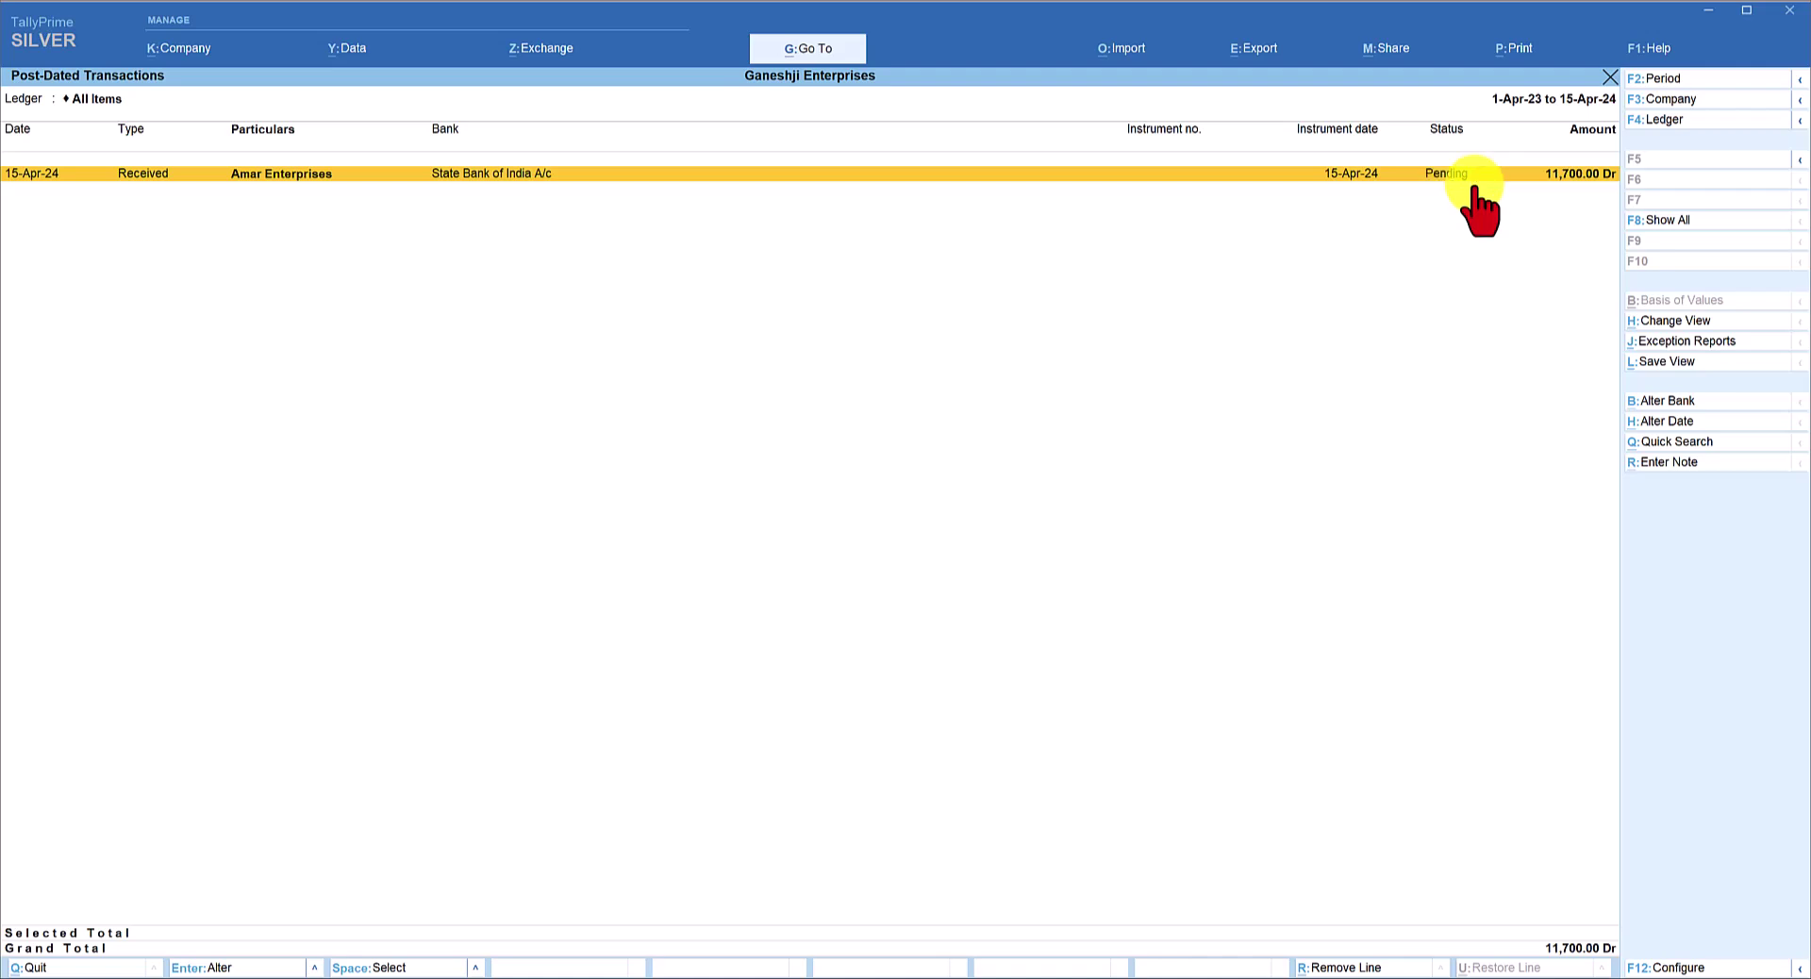
left_click(1665, 222)
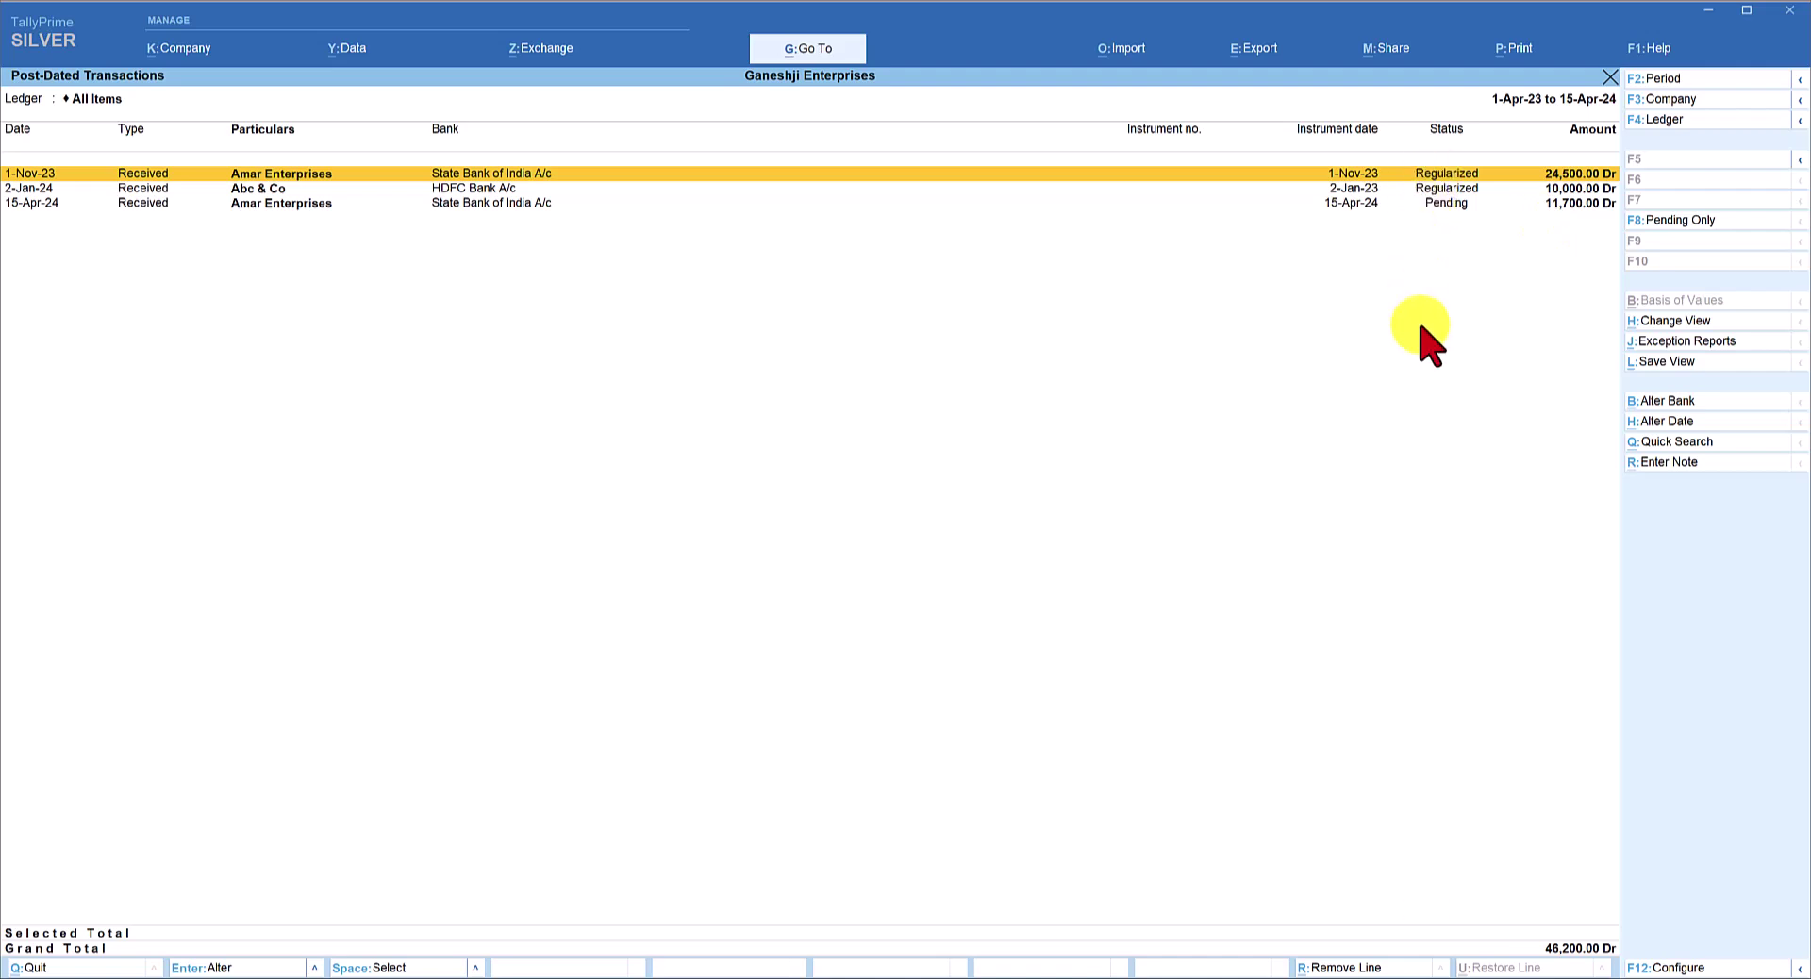
Switch the post-dated transactions to the Post-dated Received view and reopen the list of related views
left_click(1711, 324)
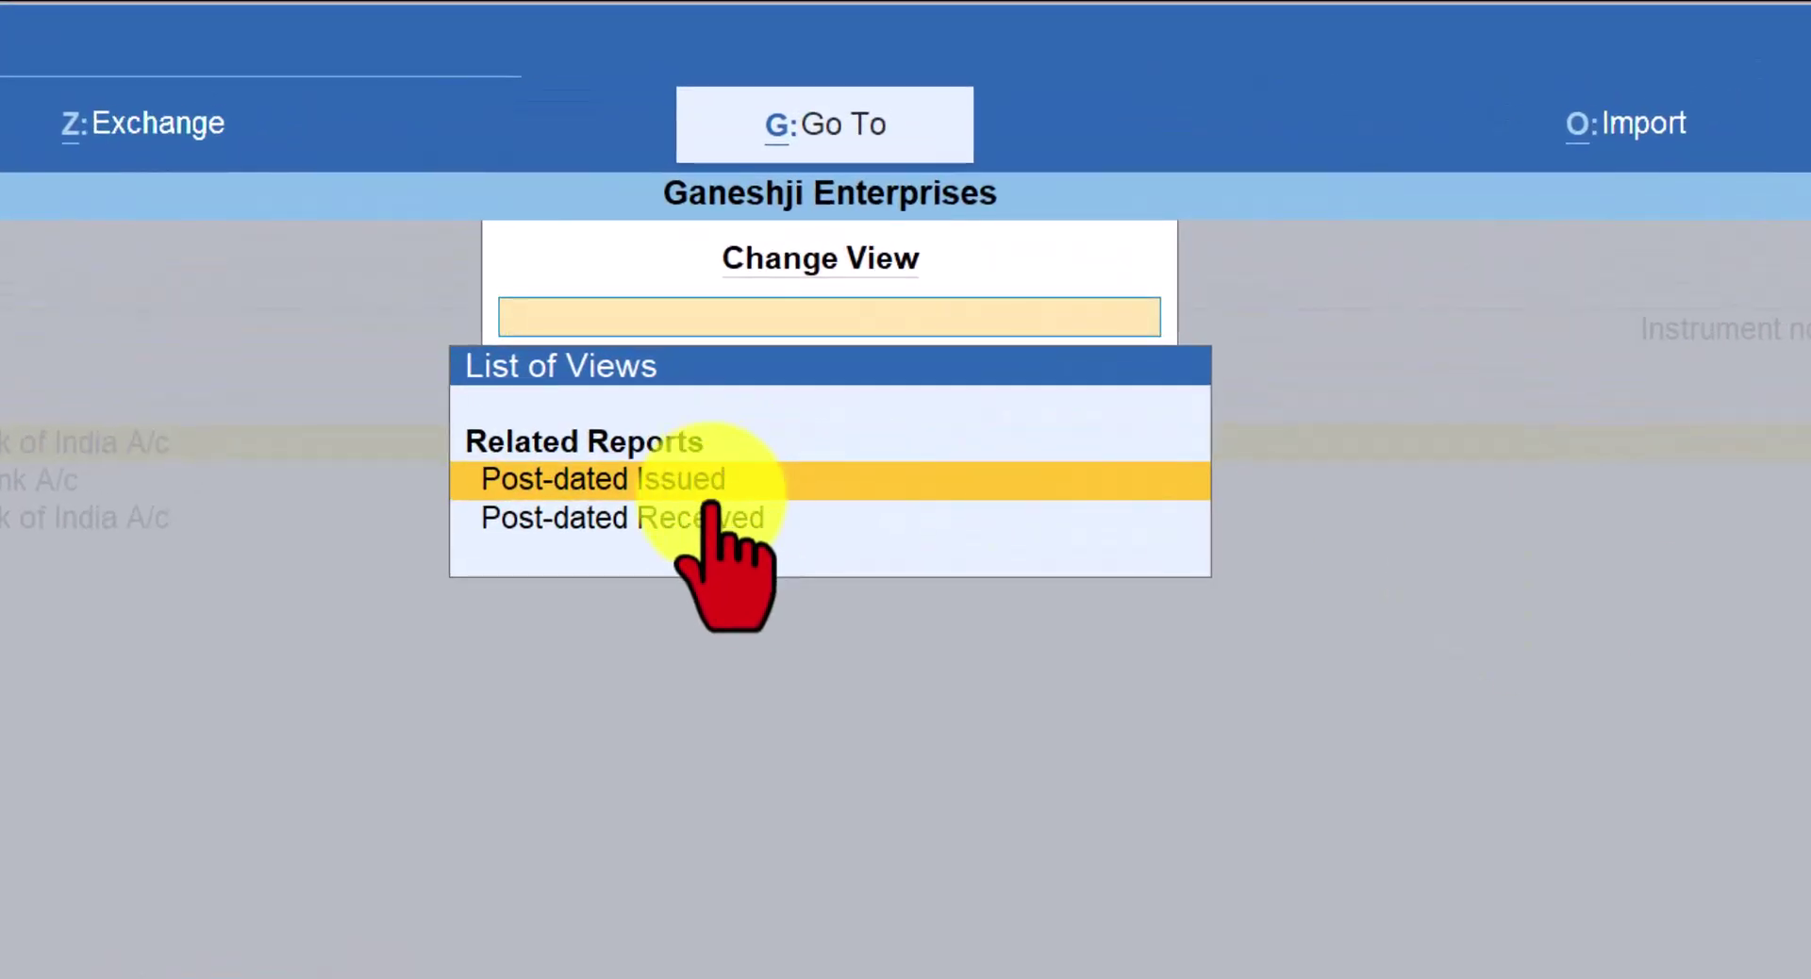
left_click(714, 516)
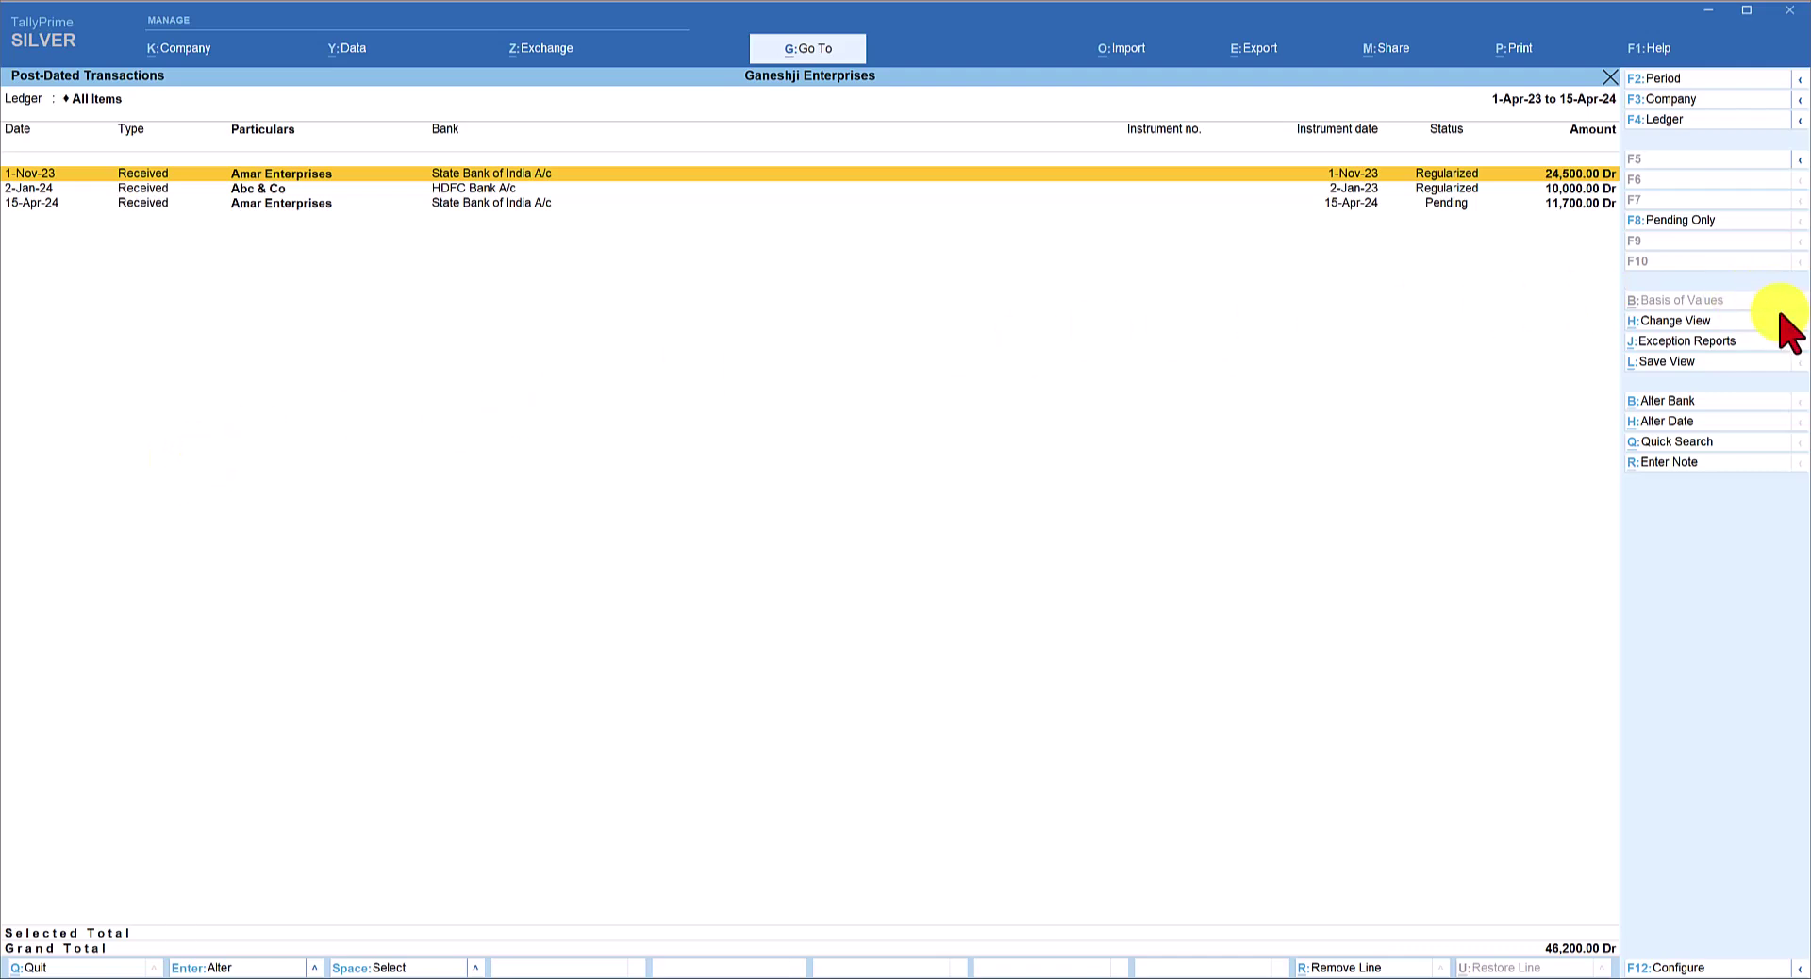
left_click(1675, 320)
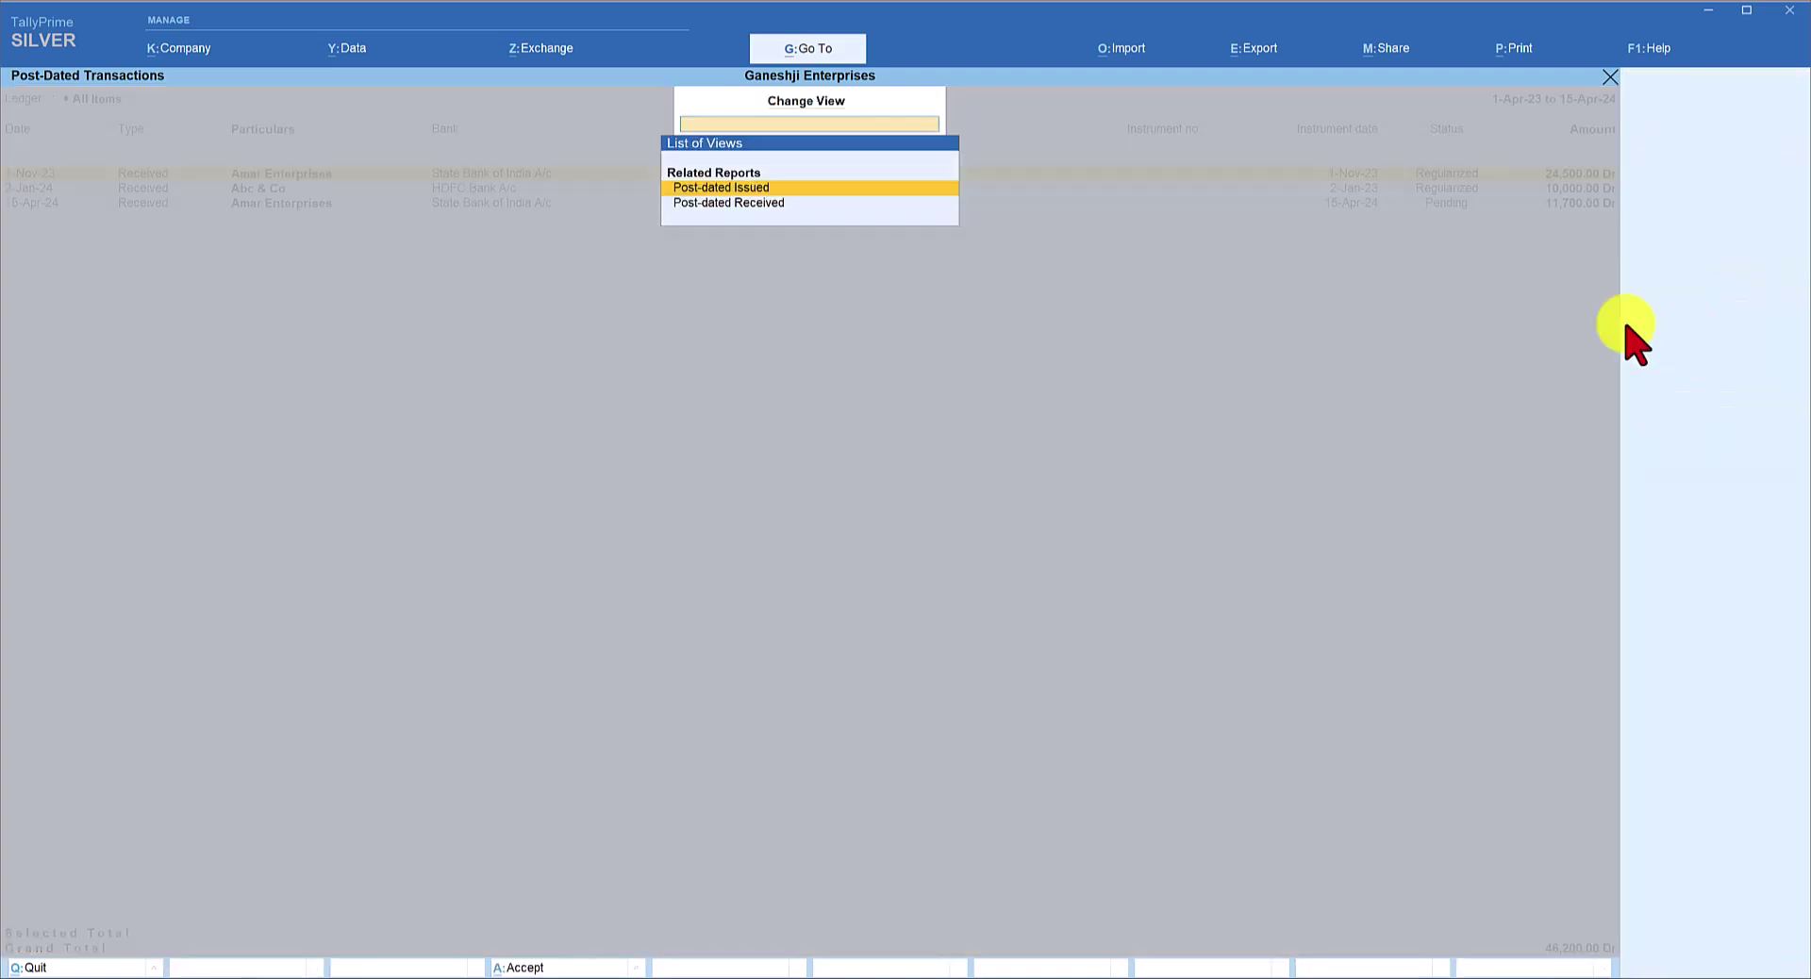